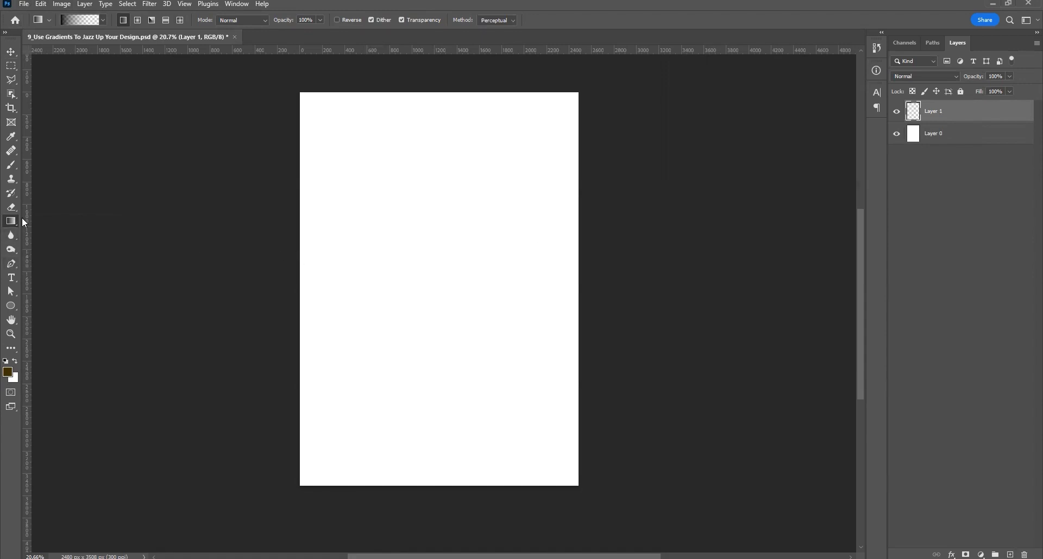
# Open the gradient for editing, browse the preset folders and load the Purple_21 preset from the Purples group
pyautogui.click(81, 20)
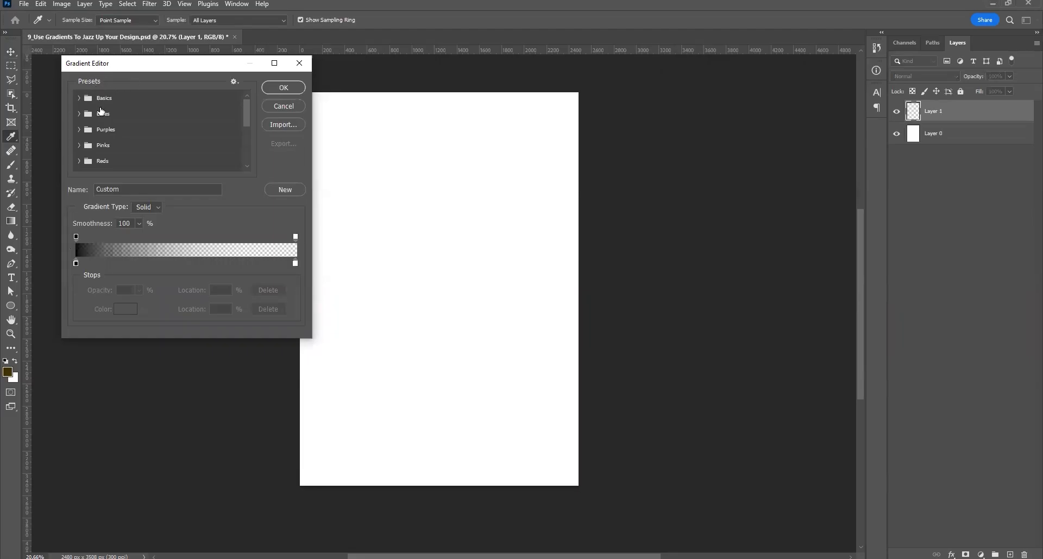
pyautogui.click(79, 99)
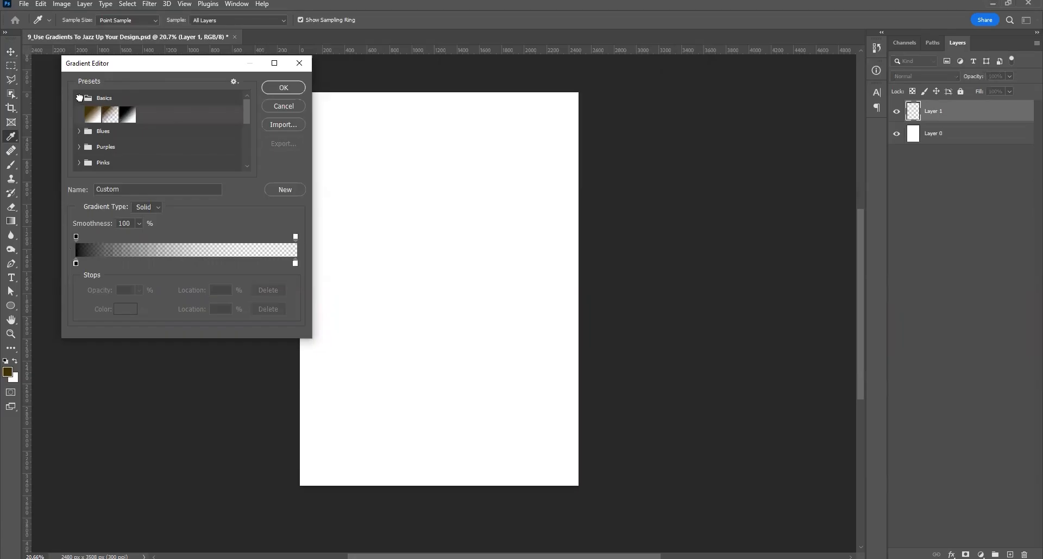
pyautogui.click(80, 98)
pyautogui.click(85, 100)
pyautogui.click(87, 138)
pyautogui.scroll(-3, 126, 151)
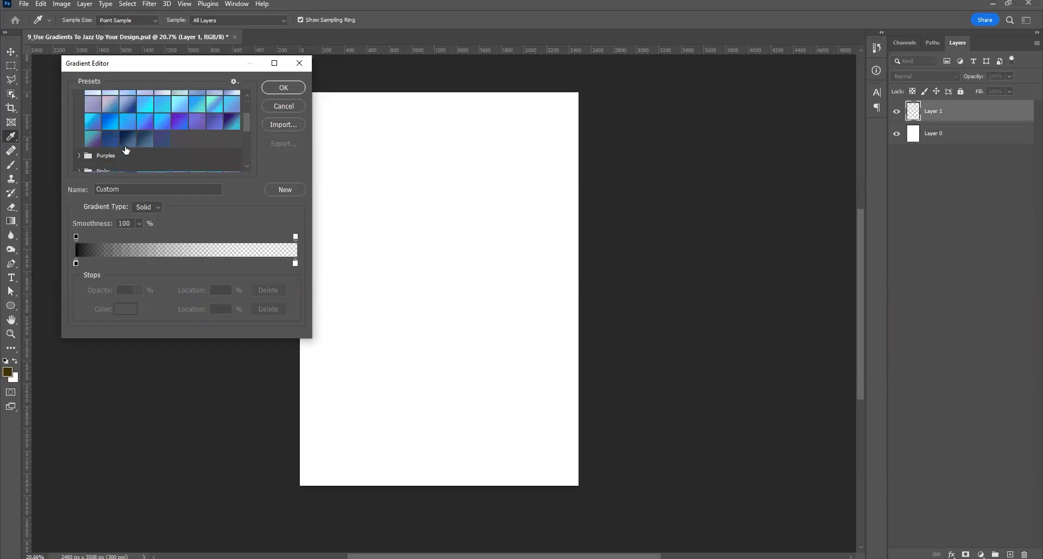
pyautogui.scroll(-1, 126, 151)
pyautogui.click(79, 133)
pyautogui.scroll(-2, 80, 134)
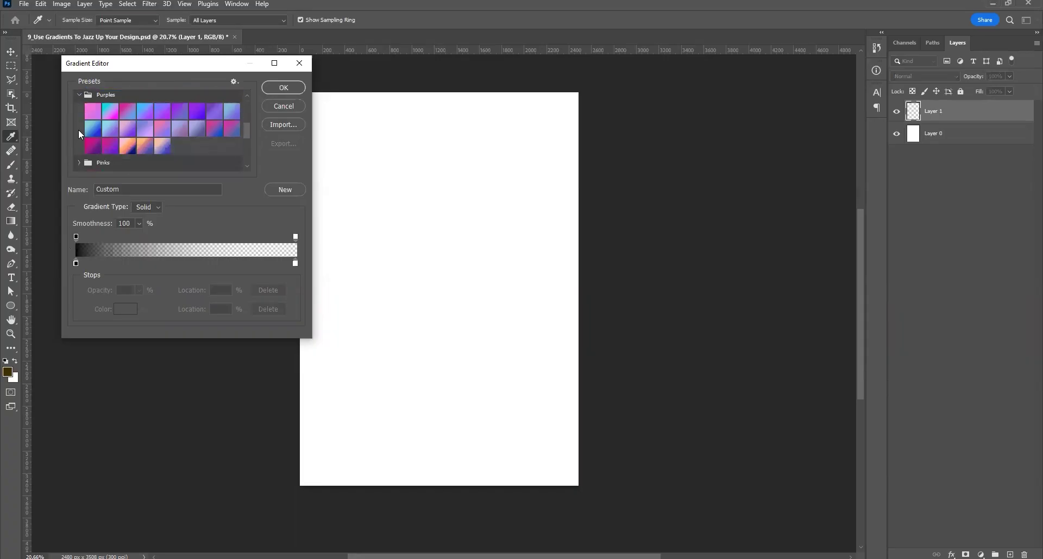
pyautogui.scroll(-5, 80, 134)
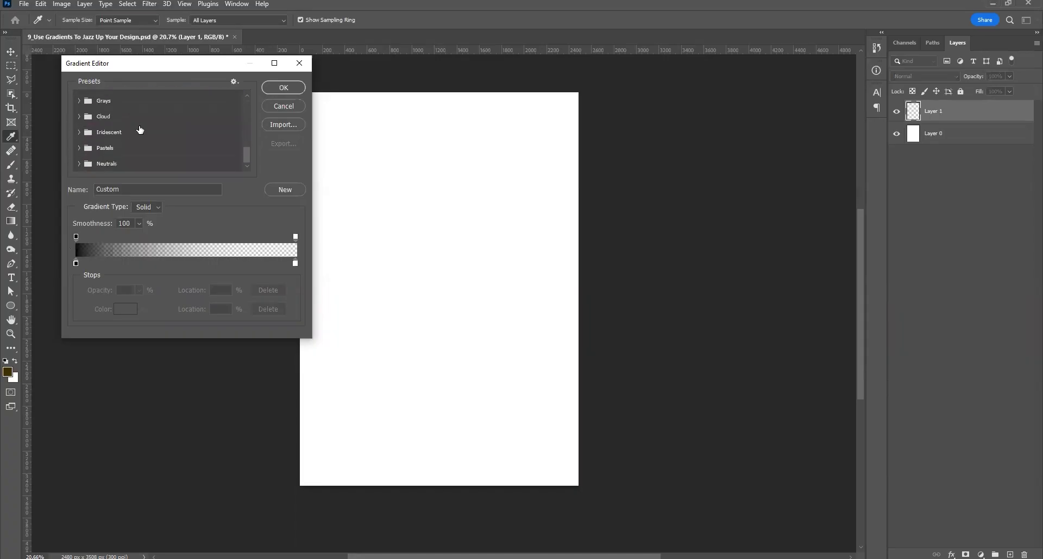
pyautogui.scroll(4, 141, 131)
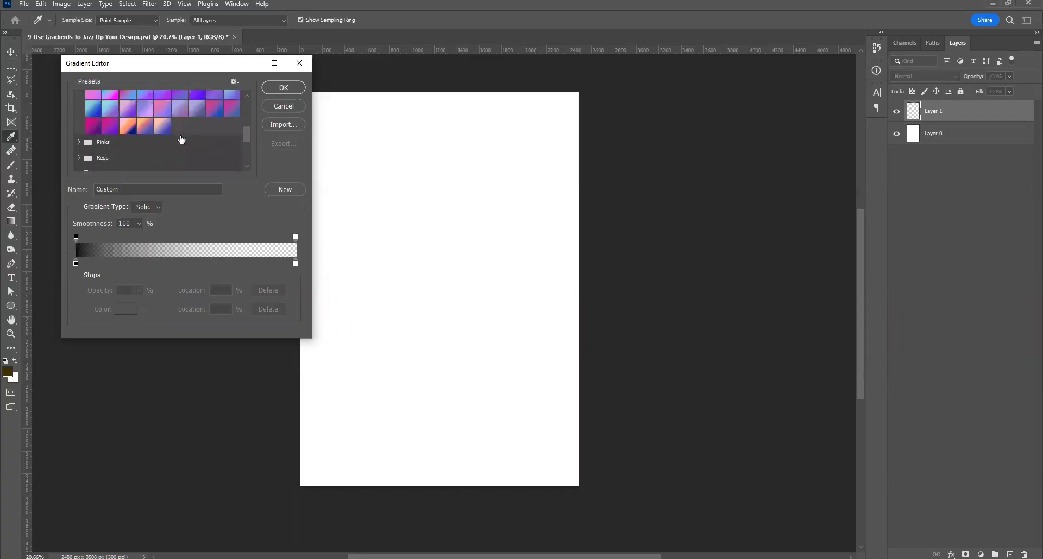
pyautogui.scroll(1, 181, 140)
pyautogui.click(127, 144)
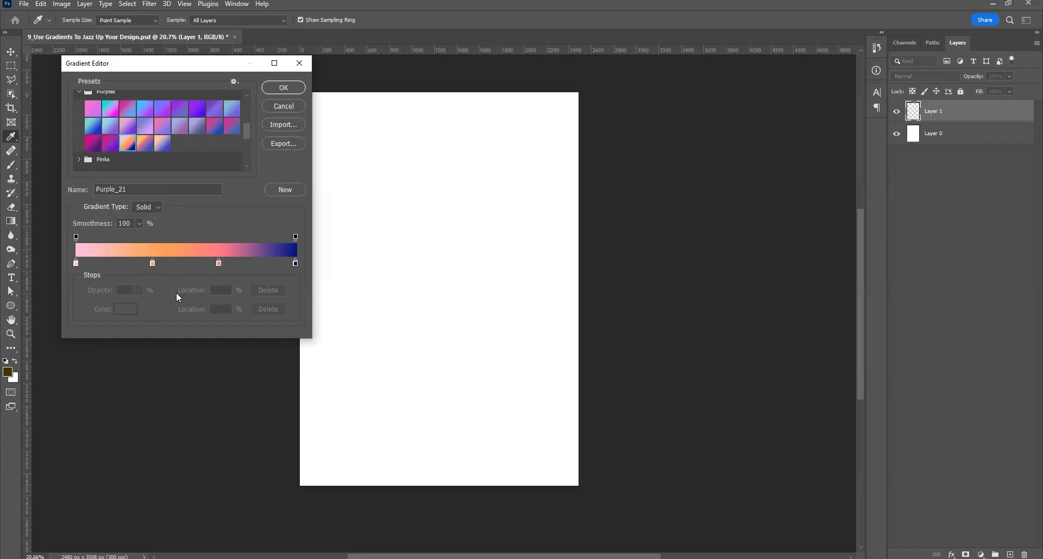
pyautogui.click(153, 263)
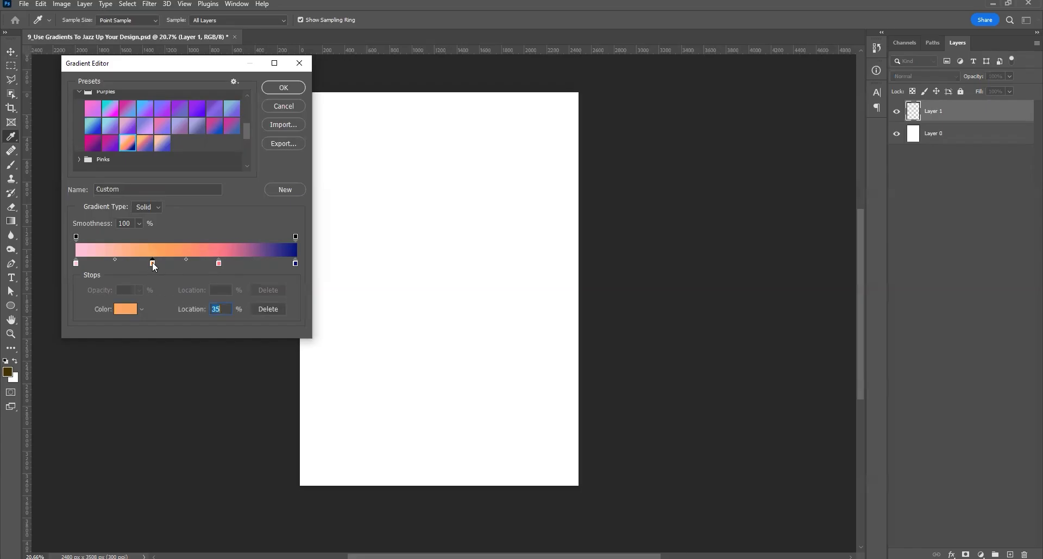
pyautogui.click(125, 309)
pyautogui.moveTo(163, 285)
pyautogui.mouseDown()
pyautogui.moveTo(157, 308)
pyautogui.moveTo(100, 295)
pyautogui.moveTo(115, 280)
pyautogui.mouseUp()
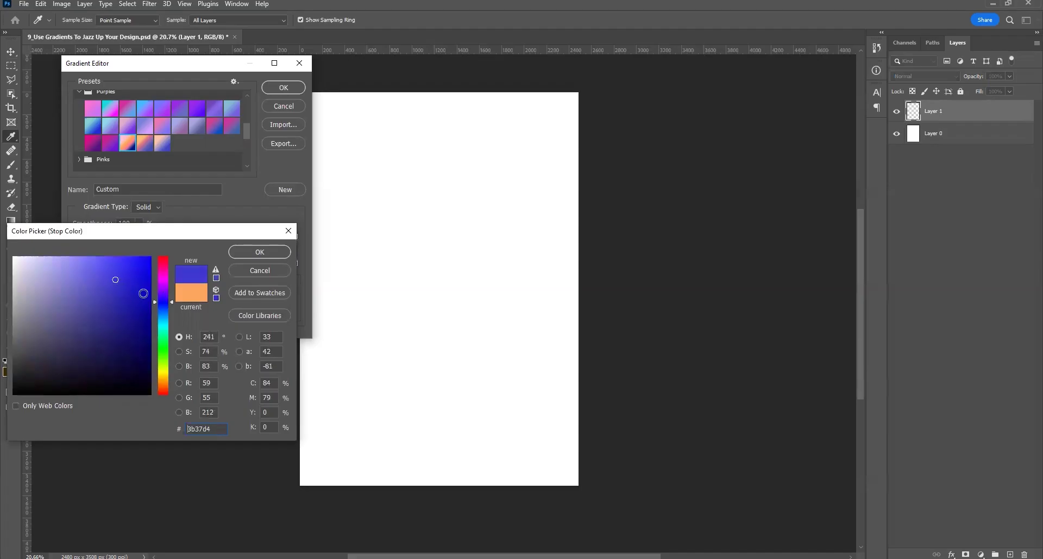
pyautogui.click(260, 270)
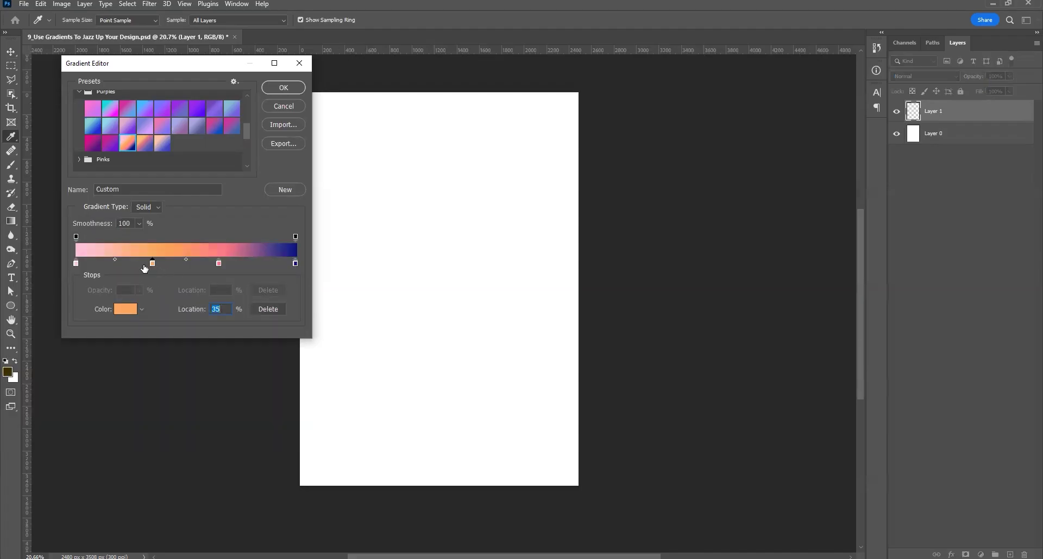
pyautogui.click(272, 309)
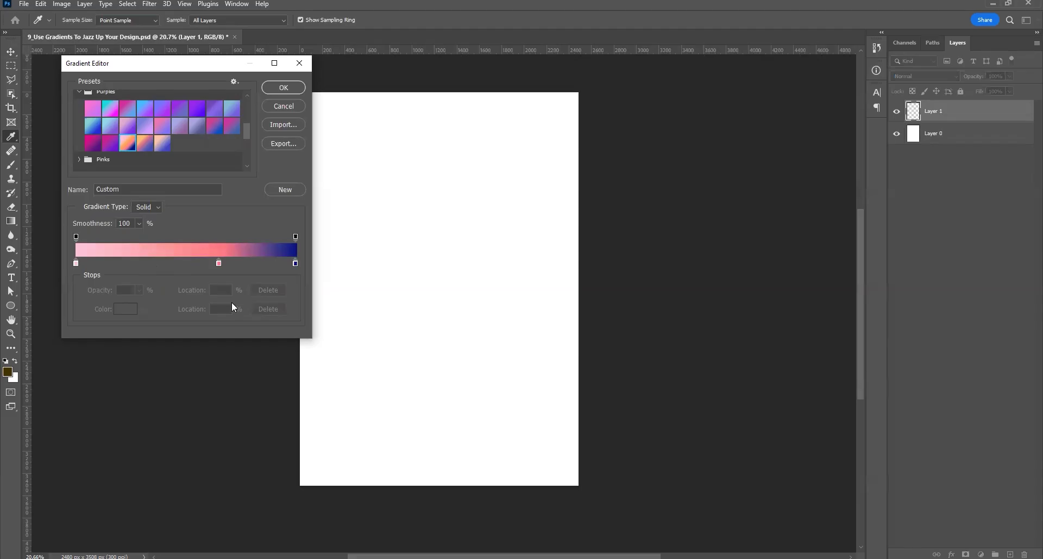
pyautogui.hotkey('ctrl', 'z')
# Reposition the gradient's middle colour stops, placing the orange stop at 37% and keeping the pink stop between it and the blue end
pyautogui.click(153, 264)
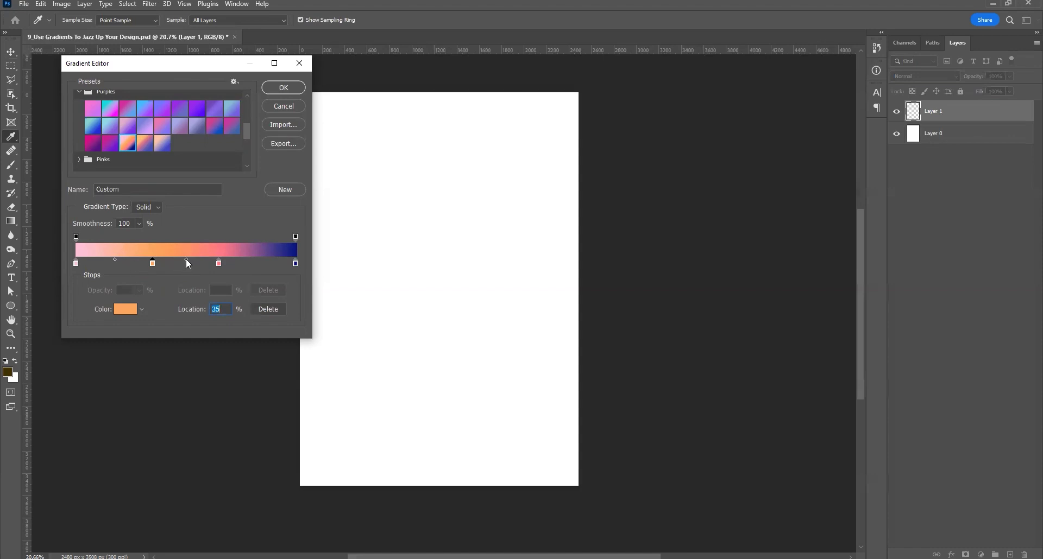
pyautogui.moveTo(153, 264); pyautogui.dragTo(194, 262)
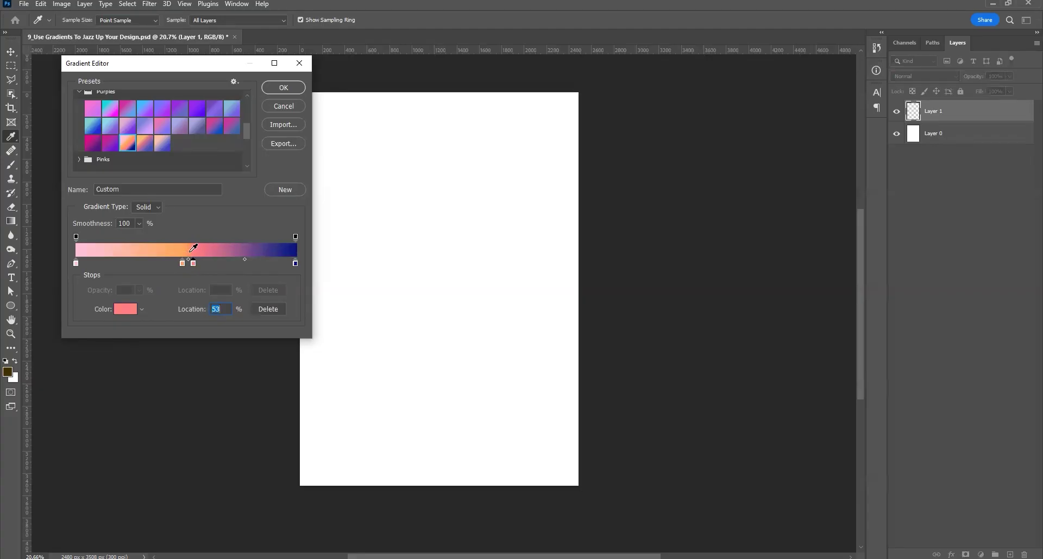
pyautogui.moveTo(193, 262); pyautogui.dragTo(157, 263)
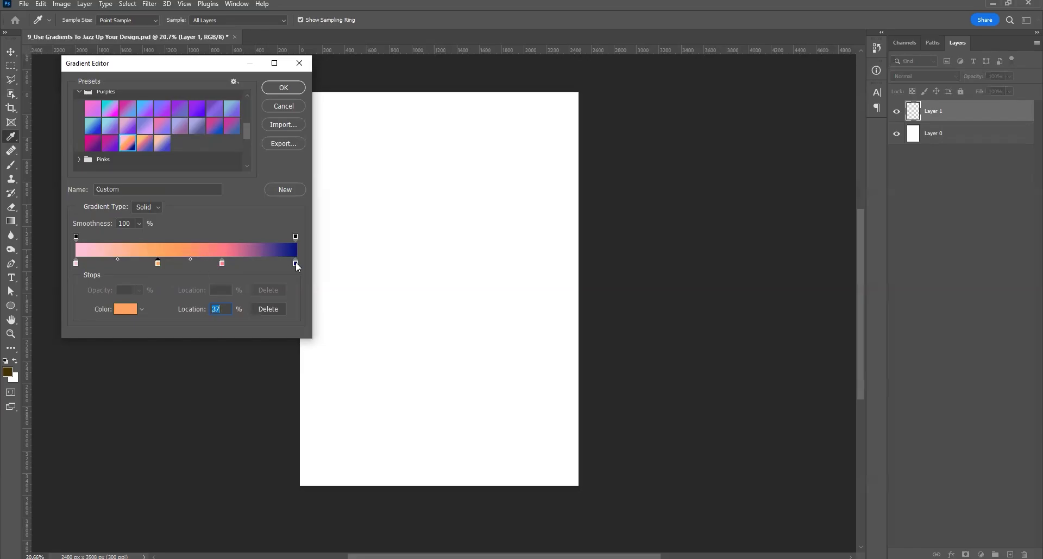
pyautogui.moveTo(295, 263)
pyautogui.mouseDown()
pyautogui.moveTo(262, 264)
pyautogui.moveTo(303, 263)
pyautogui.mouseUp()
pyautogui.moveTo(76, 263)
pyautogui.mouseDown()
pyautogui.moveTo(100, 264)
pyautogui.moveTo(76, 263)
pyautogui.mouseUp()
# Lower the starting opacity stop to 0%, restore it to 100% and accept the custom gradient
pyautogui.click(76, 237)
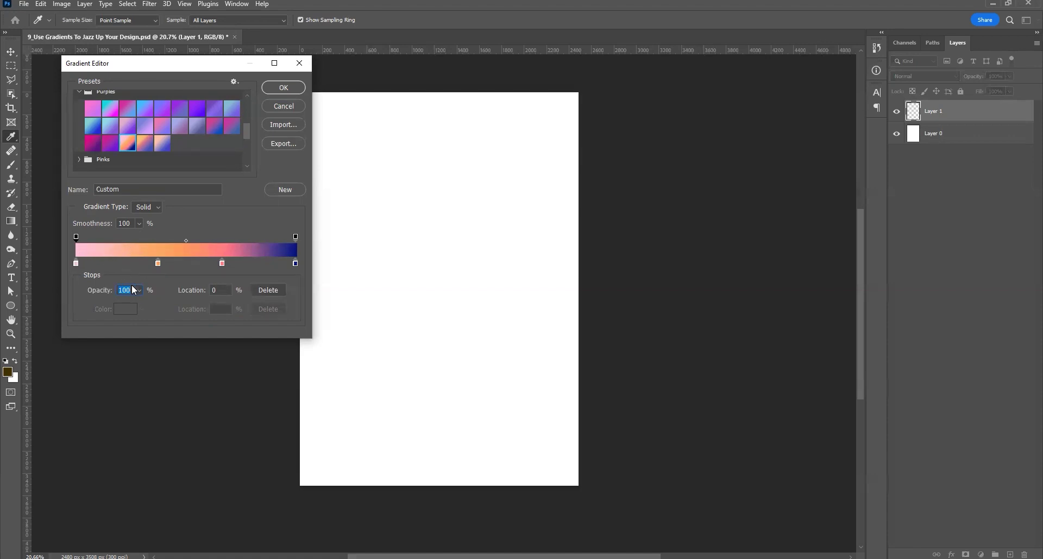
pyautogui.moveTo(139, 291); pyautogui.dragTo(76, 302)
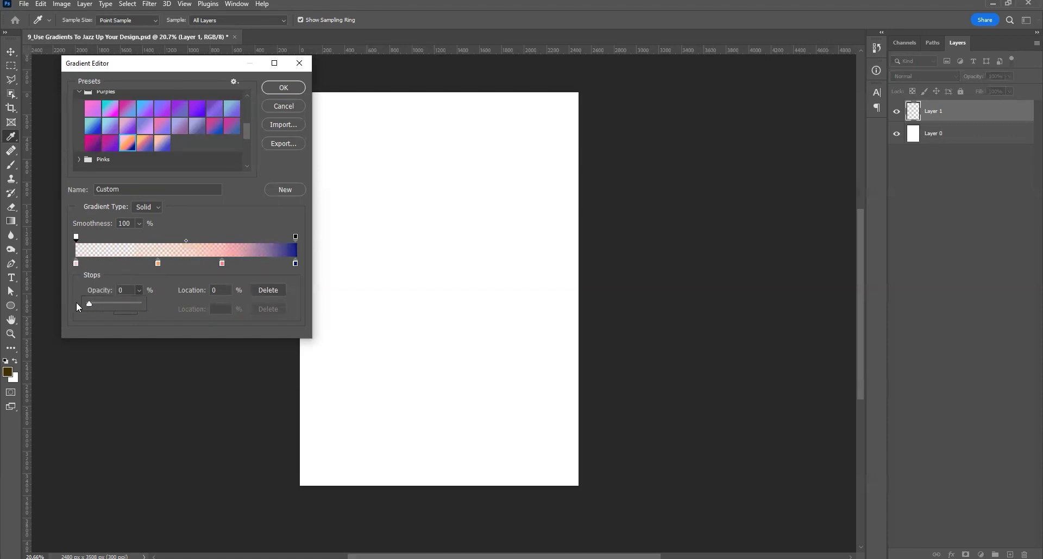
pyautogui.click(72, 278)
pyautogui.click(76, 263)
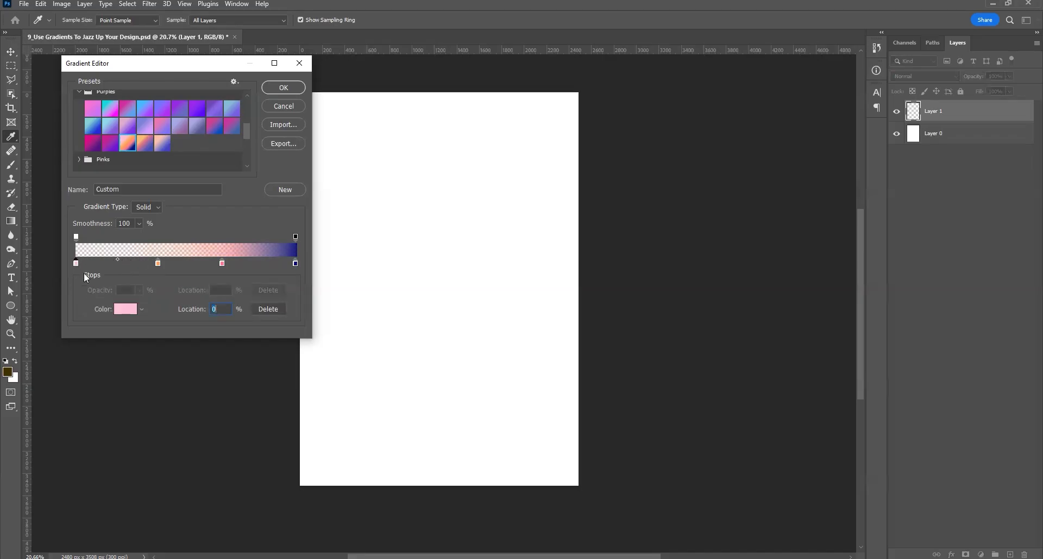
pyautogui.click(76, 237)
pyautogui.click(140, 290)
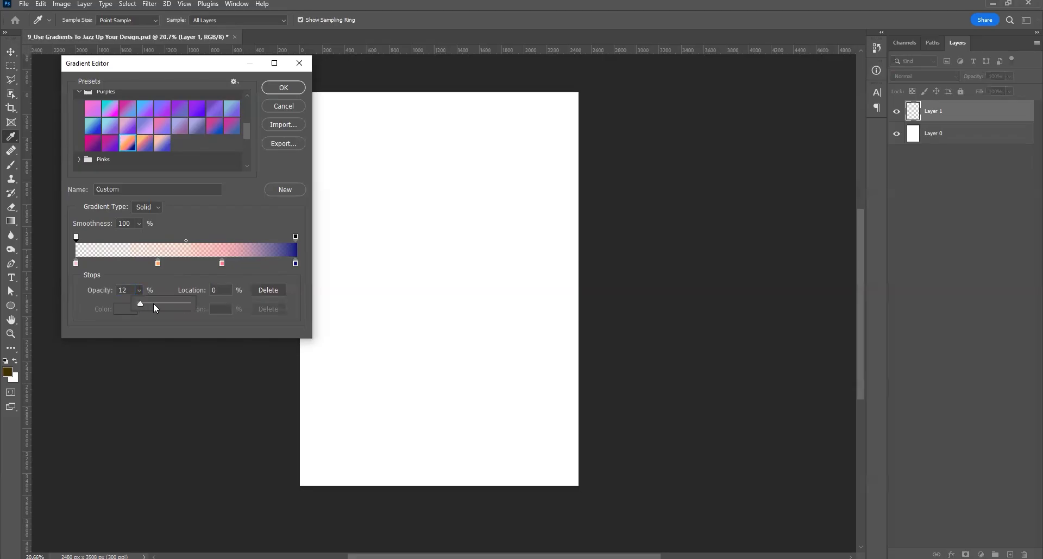
pyautogui.moveTo(153, 303); pyautogui.dragTo(206, 304)
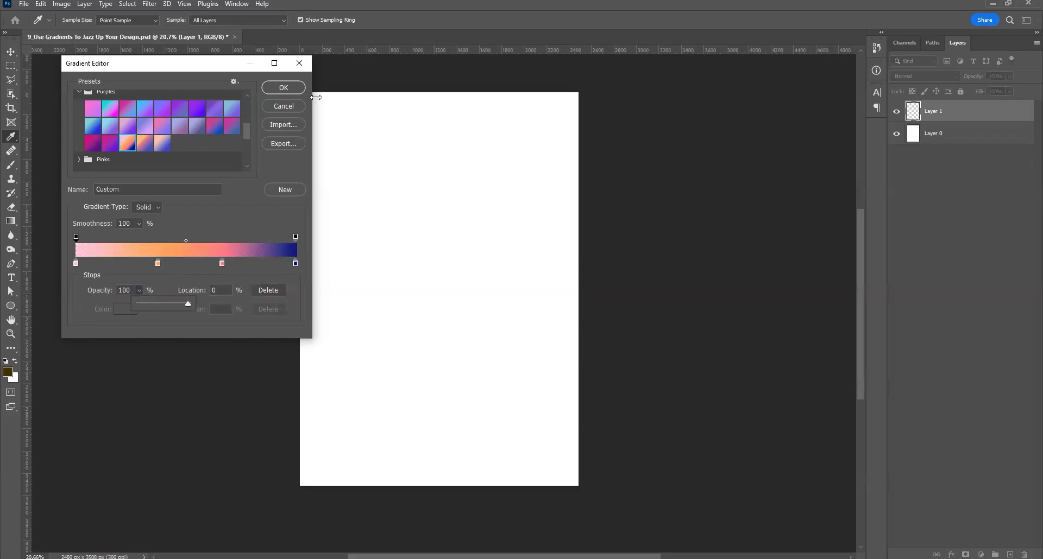
pyautogui.click(283, 87)
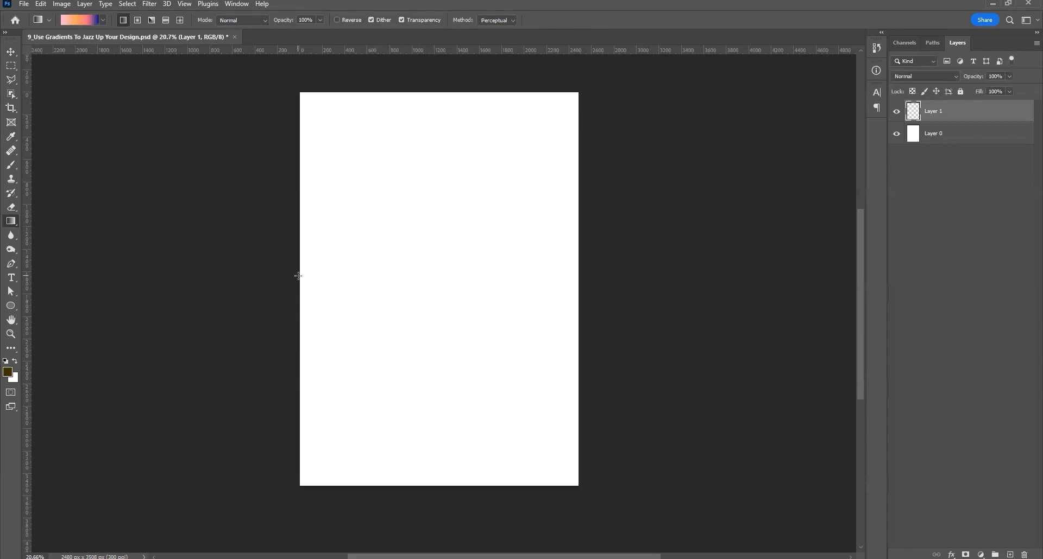
# Try the linear gradient on Layer 1 horizontally across the page and at several diagonal angles and lengths
pyautogui.moveTo(298, 275); pyautogui.dragTo(620, 274)
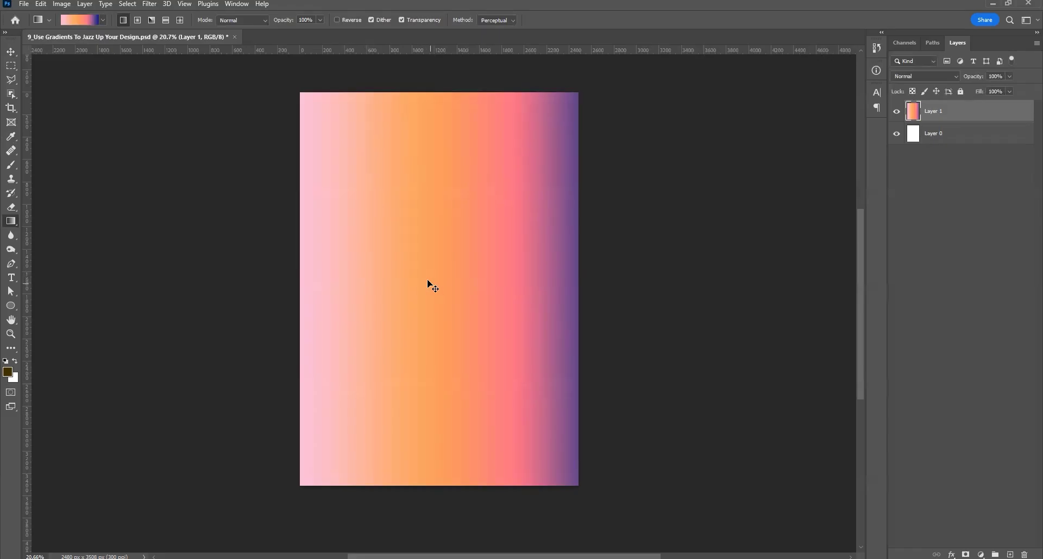
pyautogui.hotkey('ctrl', 'z')
pyautogui.moveTo(319, 121); pyautogui.dragTo(558, 427)
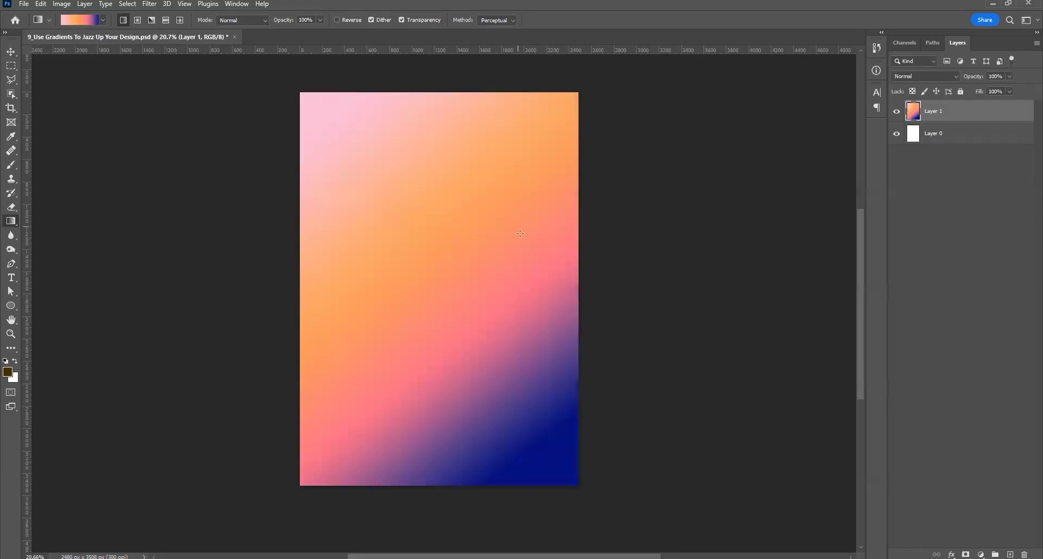
pyautogui.moveTo(519, 230); pyautogui.dragTo(398, 417)
pyautogui.moveTo(378, 213); pyautogui.dragTo(415, 433)
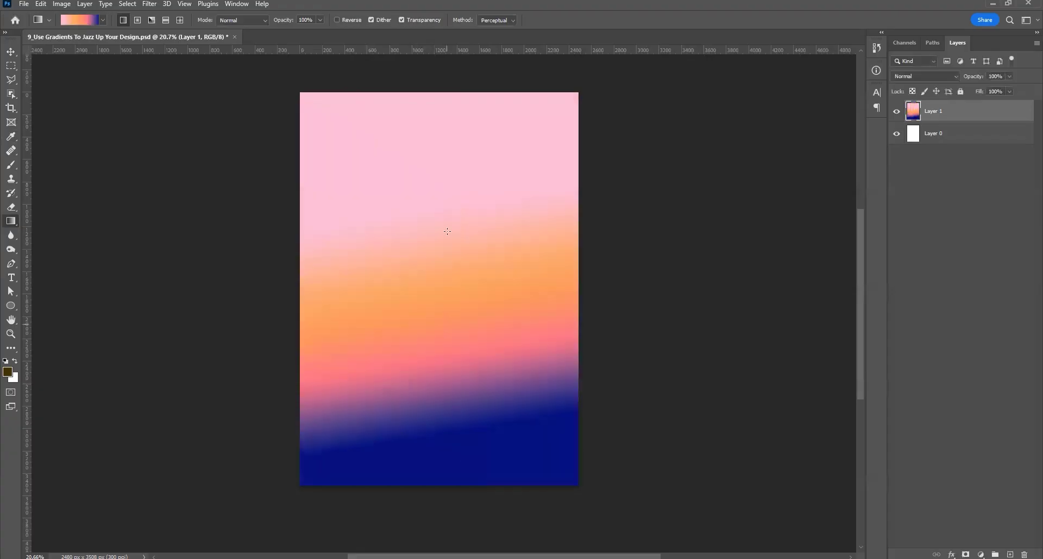
pyautogui.moveTo(445, 170); pyautogui.dragTo(500, 429)
pyautogui.moveTo(348, 171); pyautogui.dragTo(414, 335)
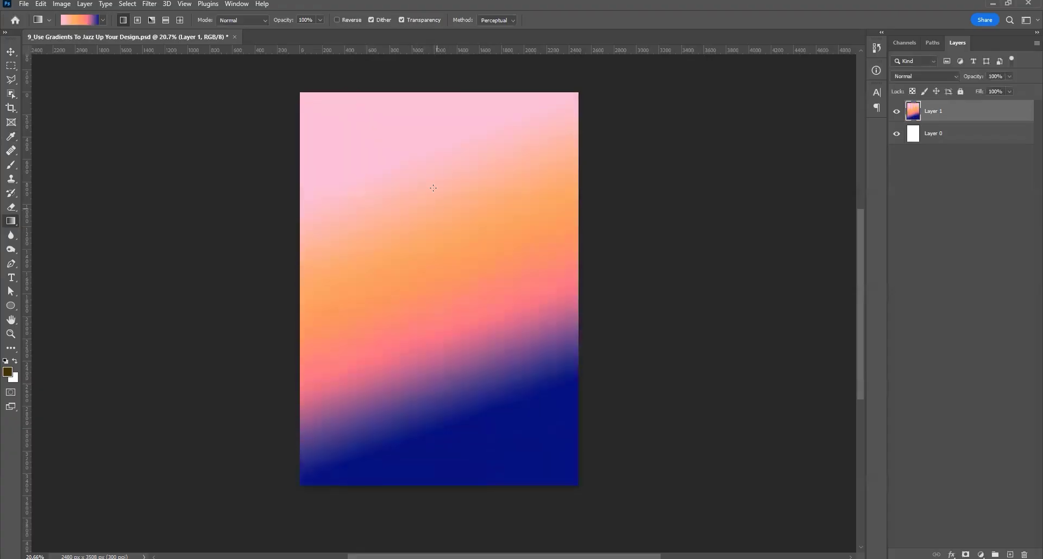
# Redraw the linear gradient with short spans near the page's top and middle, and finally over its full height
pyautogui.moveTo(413, 75); pyautogui.dragTo(422, 122)
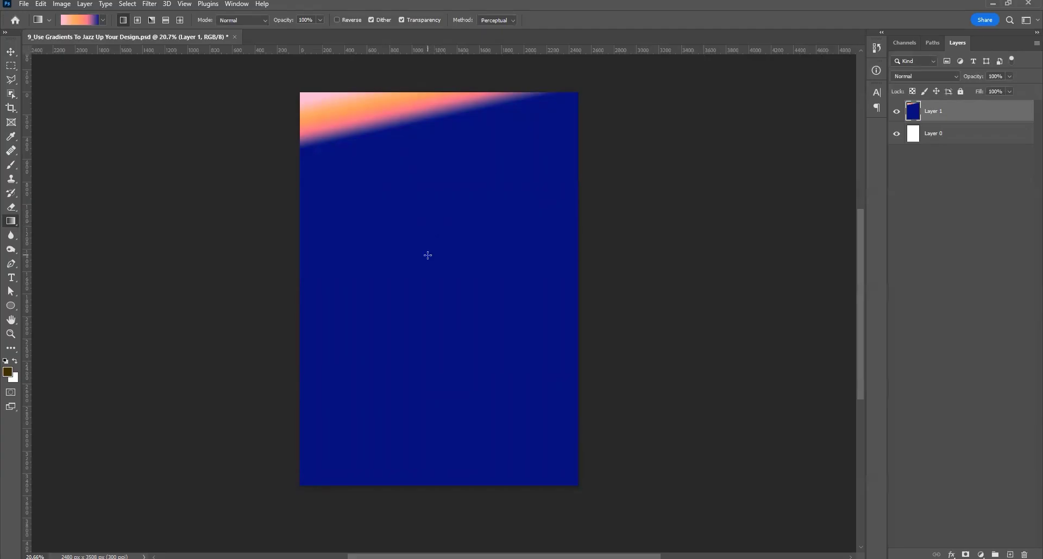
pyautogui.moveTo(427, 251); pyautogui.dragTo(429, 265)
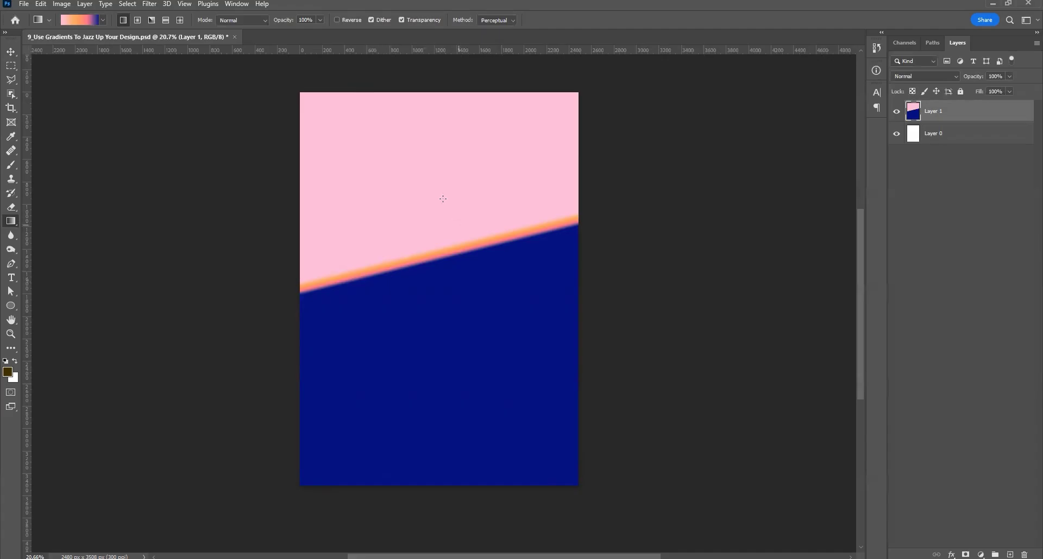
pyautogui.moveTo(417, 83); pyautogui.dragTo(422, 503)
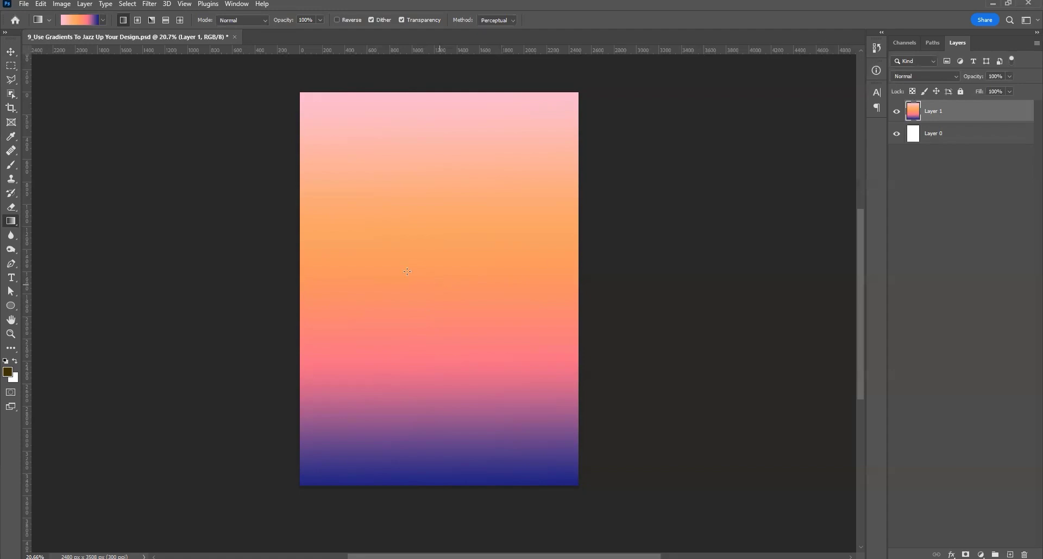
# Switch to the radial gradient type and draw circular gradients of different sizes in the upper half of the page
pyautogui.moveTo(413, 239); pyautogui.dragTo(522, 321)
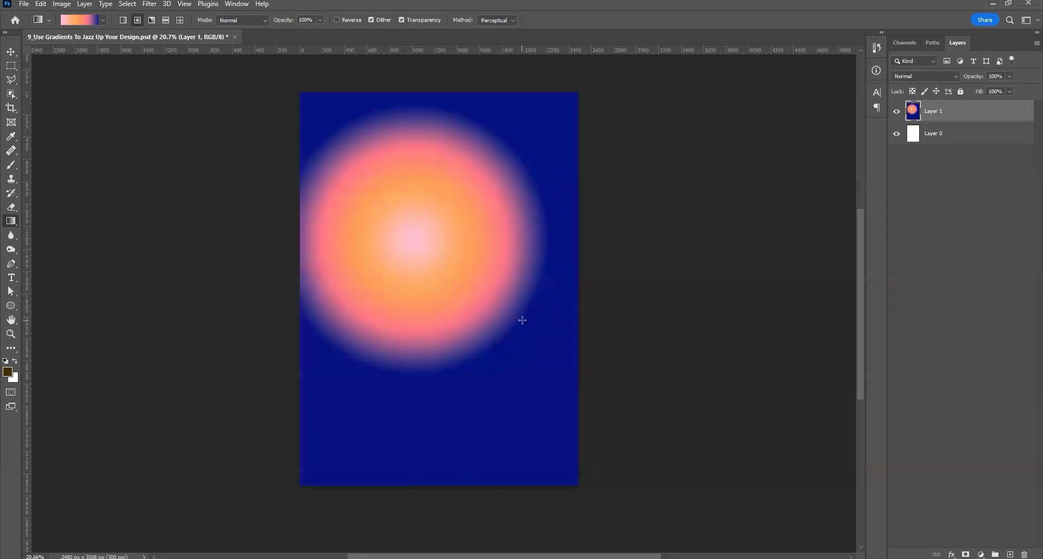
pyautogui.moveTo(393, 220); pyautogui.dragTo(445, 259)
pyautogui.moveTo(456, 195); pyautogui.dragTo(524, 260)
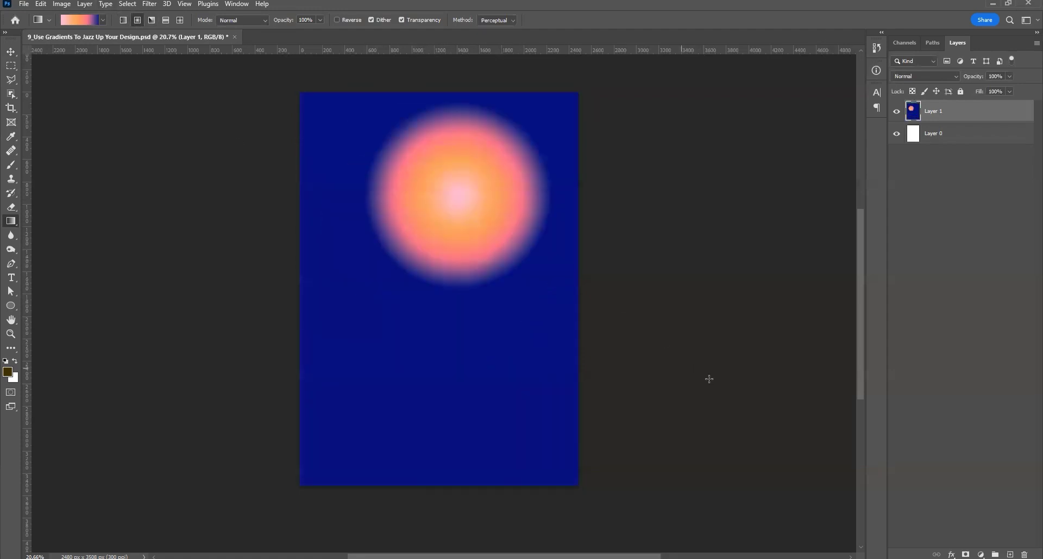
# Switch to the angle gradient type and sweep it from the upper middle of the page towards the lower-right corner
pyautogui.click(151, 20)
pyautogui.moveTo(438, 212); pyautogui.dragTo(670, 391)
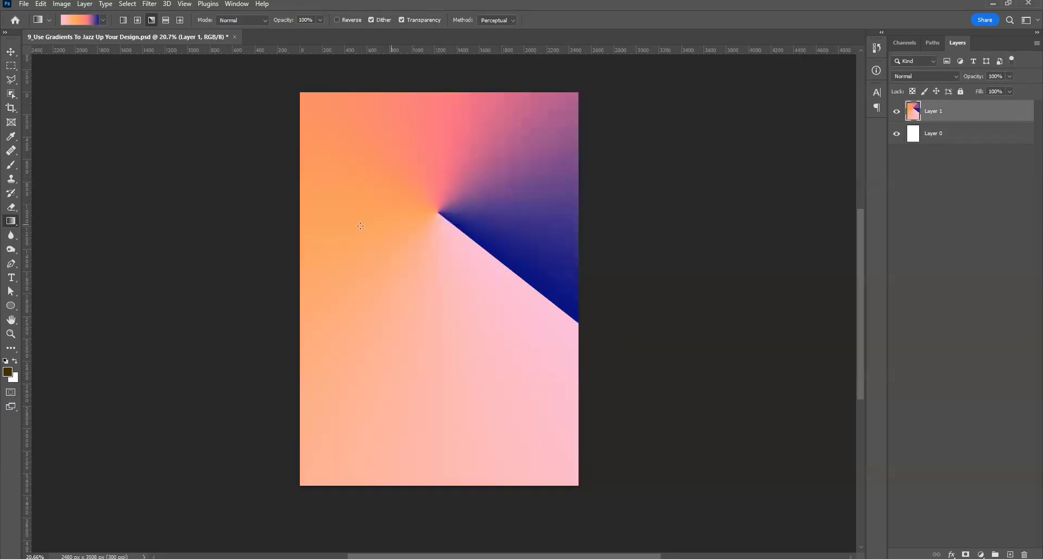
pyautogui.moveTo(365, 228); pyautogui.dragTo(648, 457)
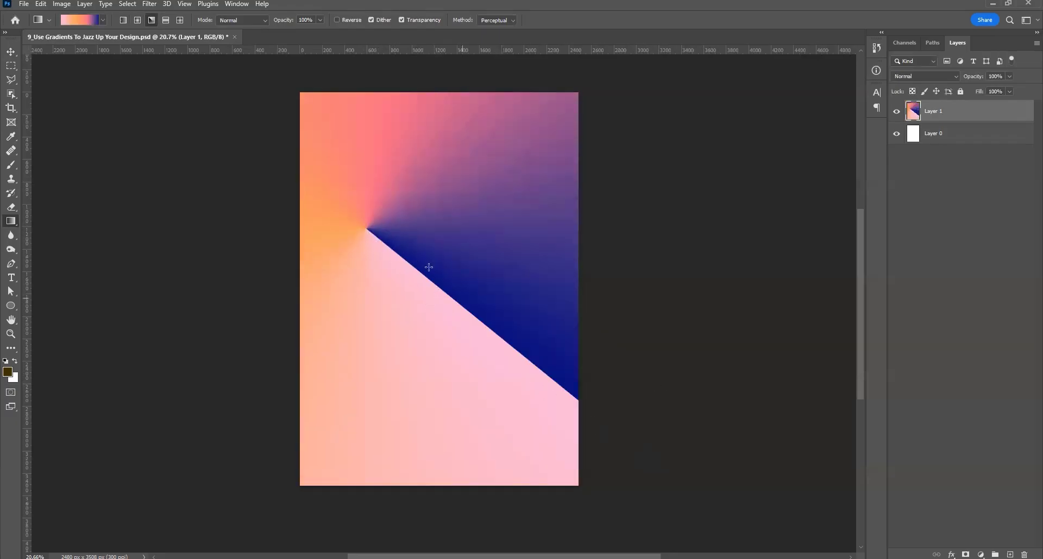
# Switch to the reflected gradient type and redraw it at several lengths, finishing with a narrow horizontal band just above the page's middle
pyautogui.click(166, 20)
pyautogui.moveTo(453, 214); pyautogui.dragTo(456, 328)
pyautogui.moveTo(433, 249)
pyautogui.mouseDown()
pyautogui.moveTo(446, 408)
pyautogui.moveTo(422, 327)
pyautogui.moveTo(440, 296)
pyautogui.mouseUp()
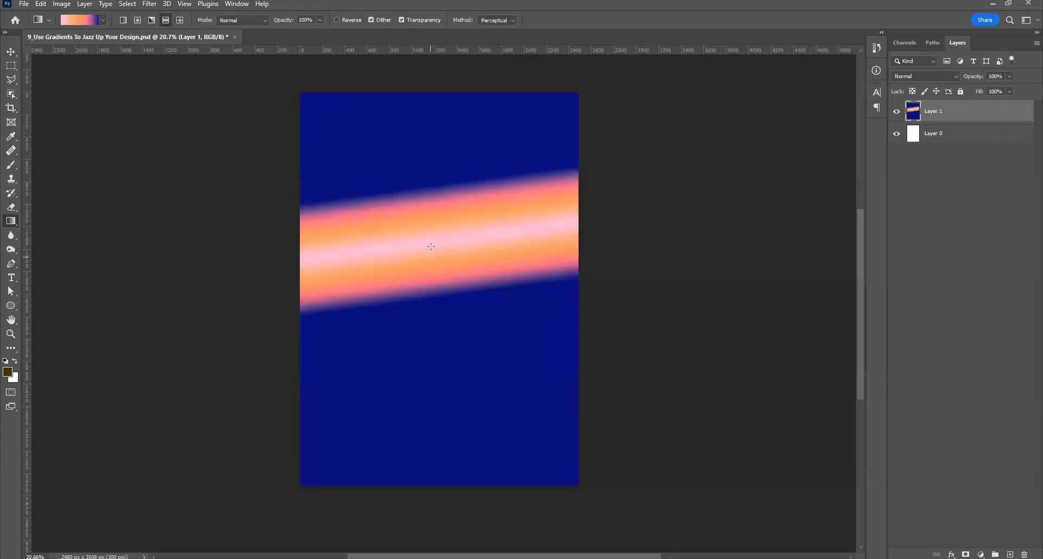
pyautogui.moveTo(430, 150); pyautogui.dragTo(455, 440)
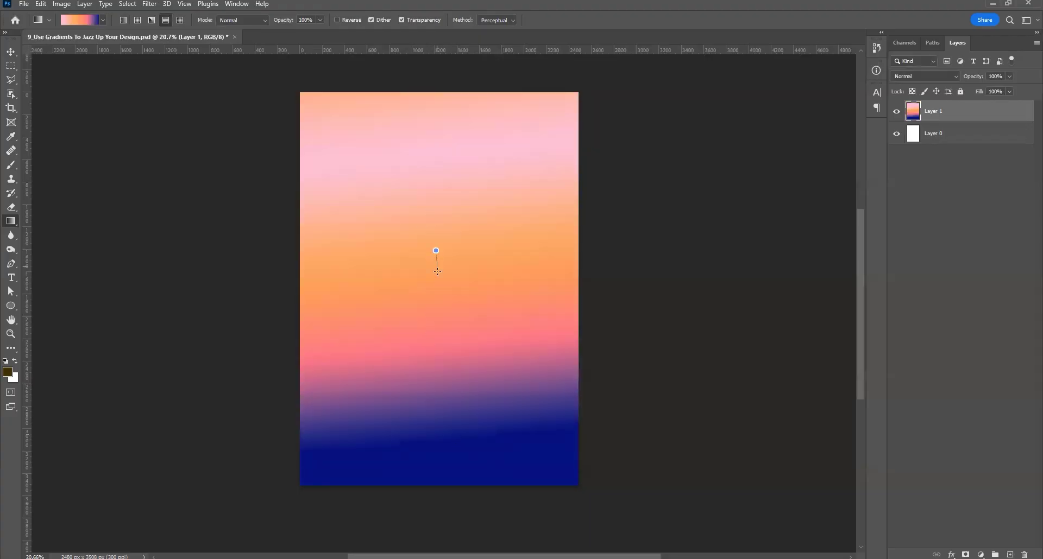
pyautogui.moveTo(435, 249); pyautogui.dragTo(437, 287)
pyautogui.moveTo(441, 244); pyautogui.dragTo(456, 304)
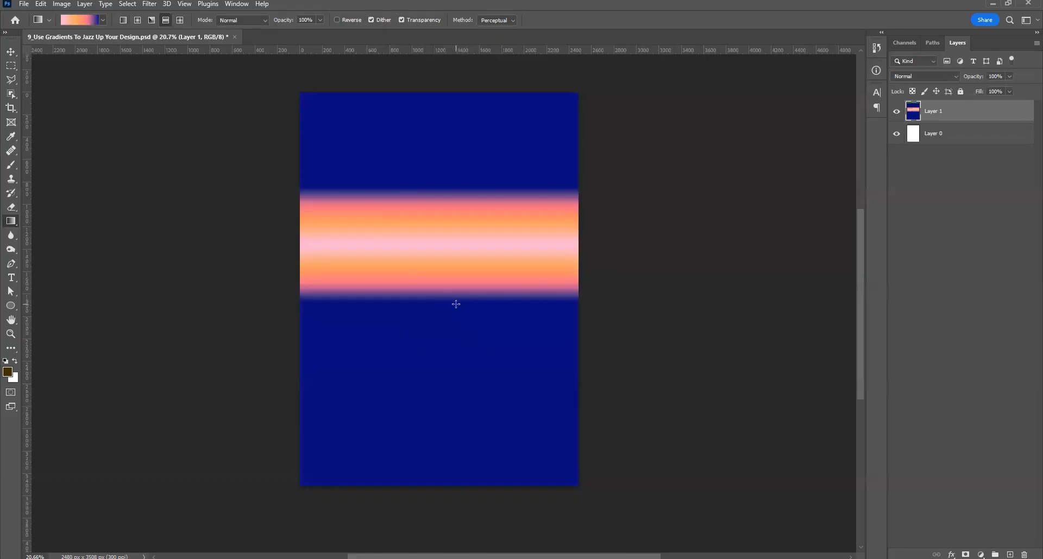
pyautogui.moveTo(450, 246); pyautogui.dragTo(451, 282)
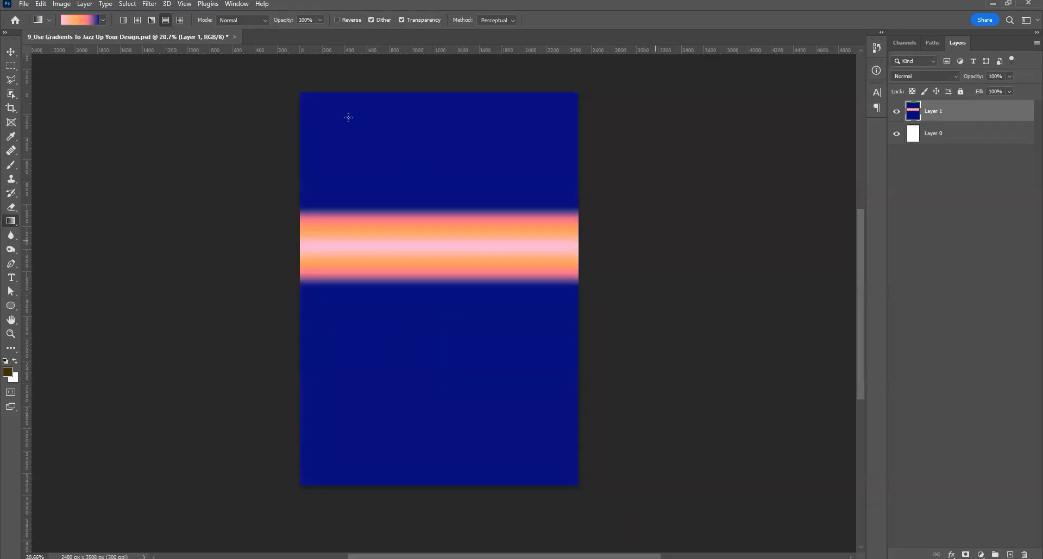
# Redraw the page layer with diamond gradients of several sizes, and replace them with a diagonal linear gradient towards the lower-right corner
pyautogui.moveTo(438, 207); pyautogui.dragTo(561, 310)
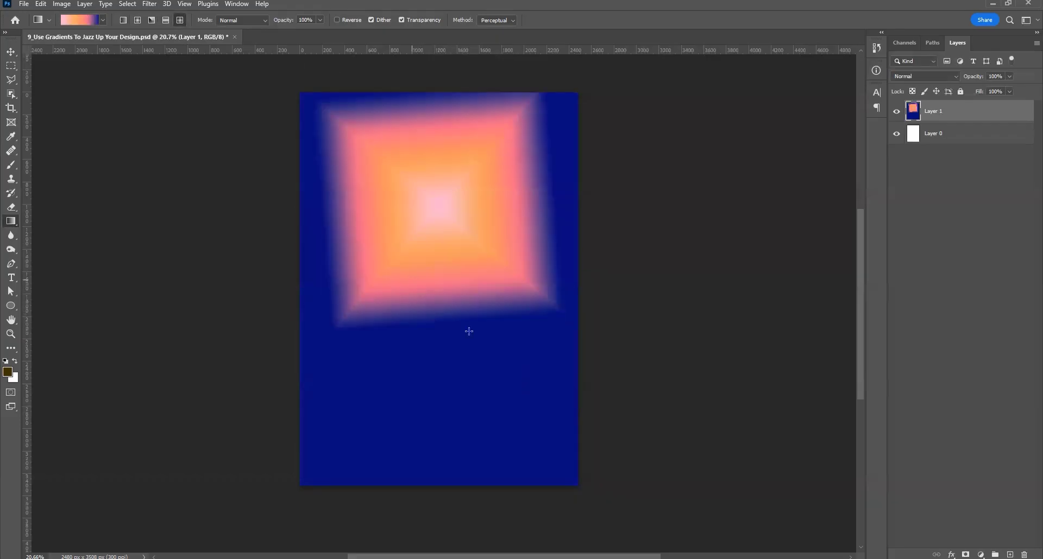
pyautogui.moveTo(414, 281); pyautogui.dragTo(604, 454)
pyautogui.moveTo(405, 216); pyautogui.dragTo(690, 473)
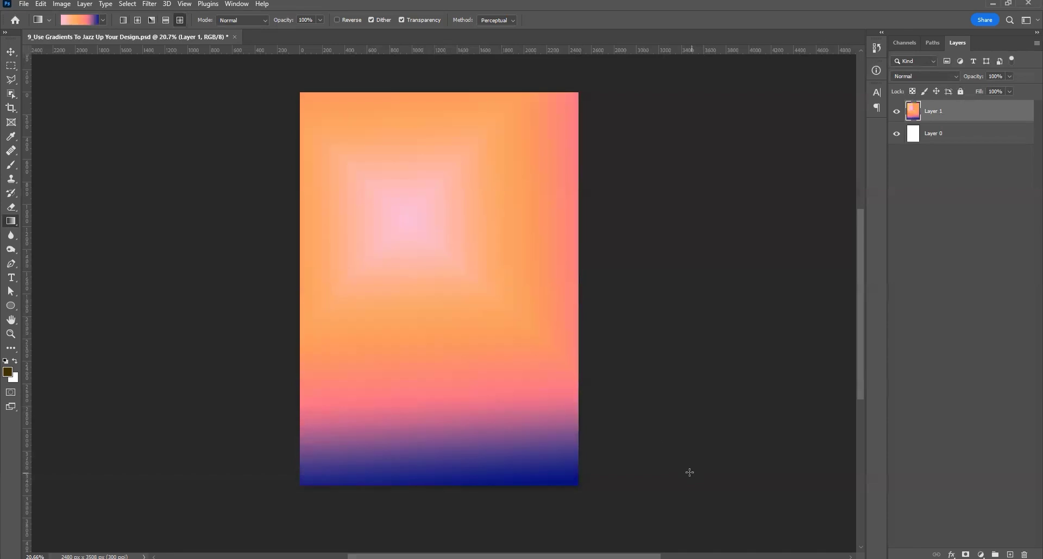
pyautogui.moveTo(411, 243); pyautogui.dragTo(642, 452)
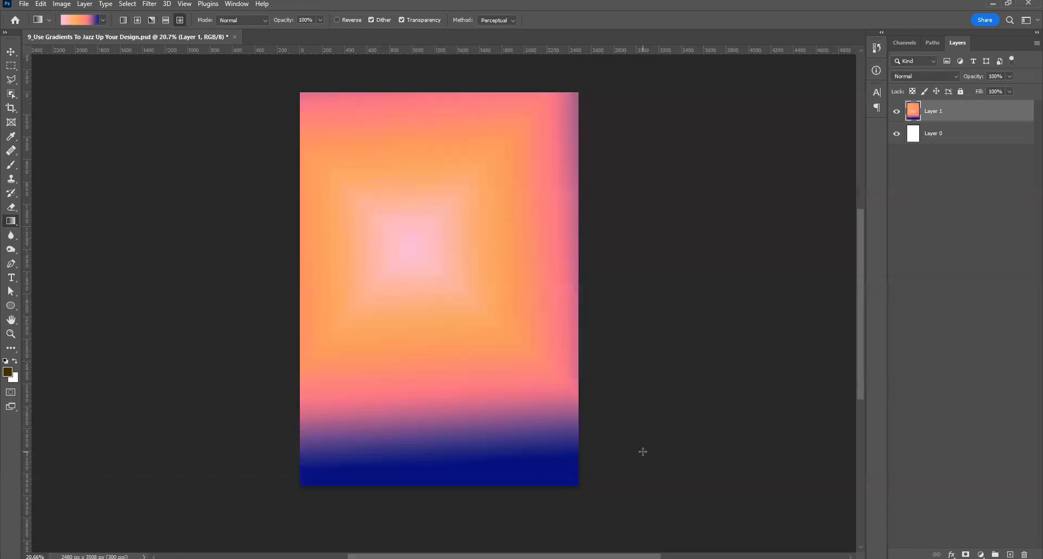
pyautogui.click(124, 21)
pyautogui.moveTo(349, 204); pyautogui.dragTo(693, 505)
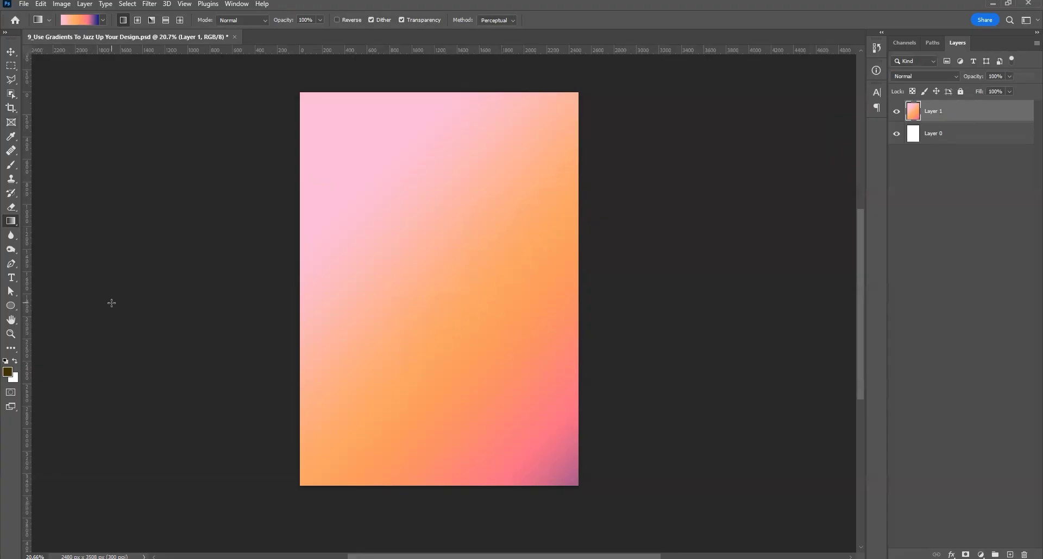
# Try moving the gradient layer sideways to the right, and undo the move
pyautogui.click(11, 52)
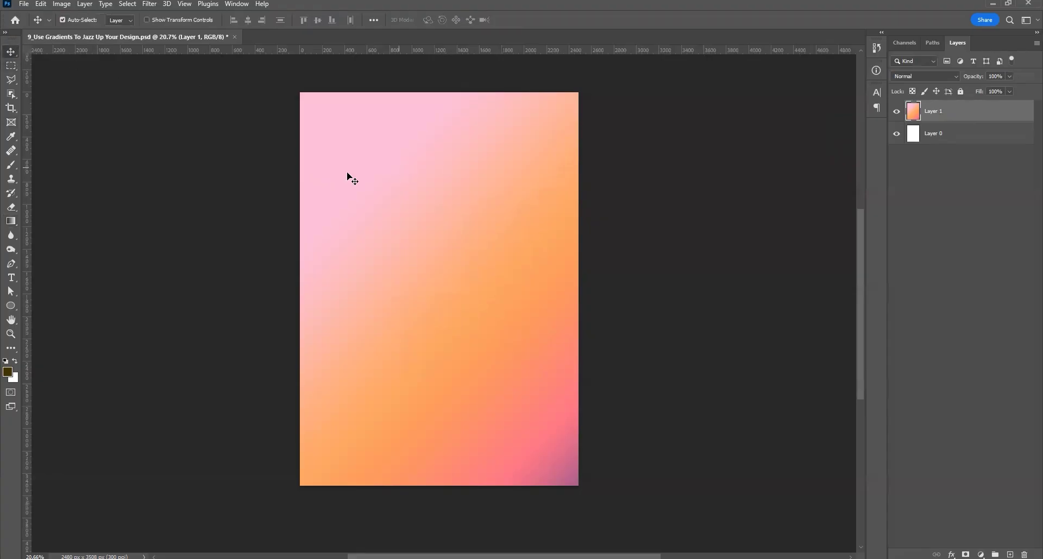
pyautogui.moveTo(348, 173); pyautogui.dragTo(378, 181)
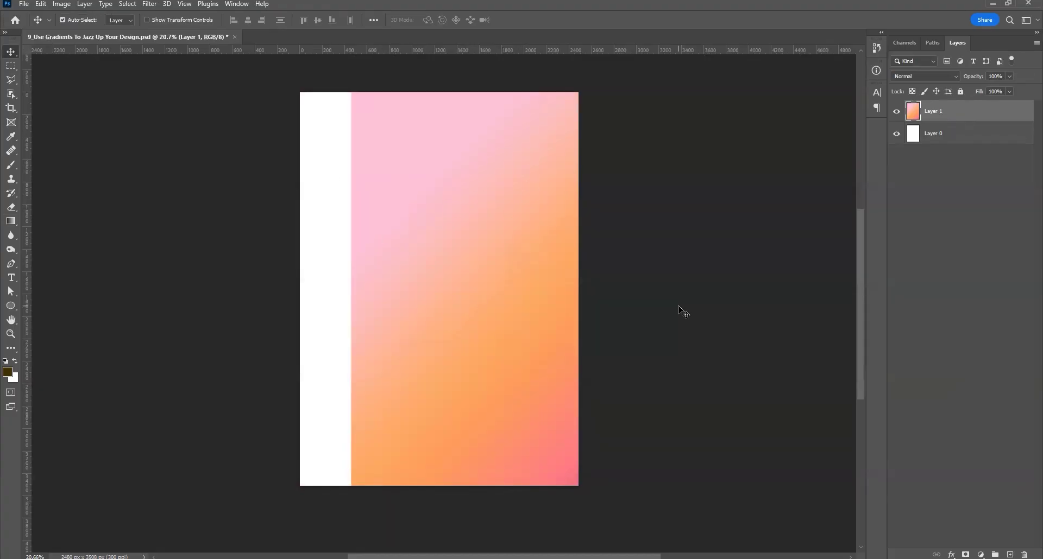
pyautogui.press('ctrl')
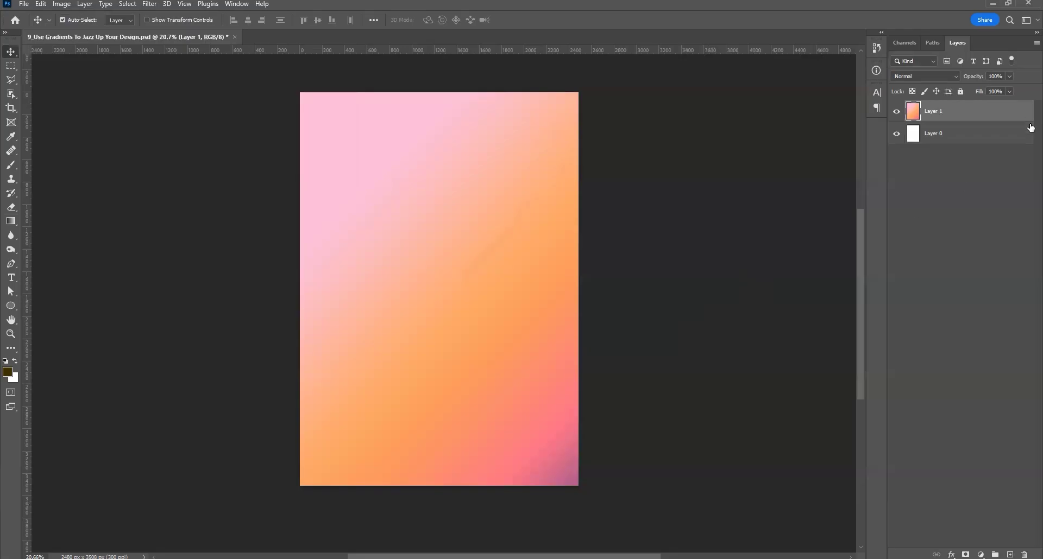
# Delete the painted gradient layer and create a gradient fill layer above the white layer
pyautogui.click(1024, 551)
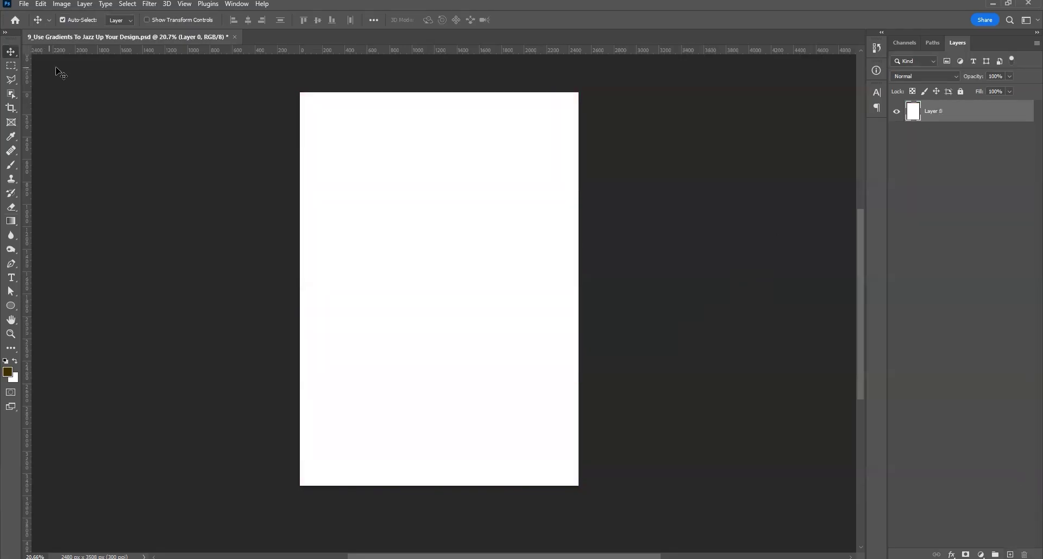
pyautogui.click(90, 6)
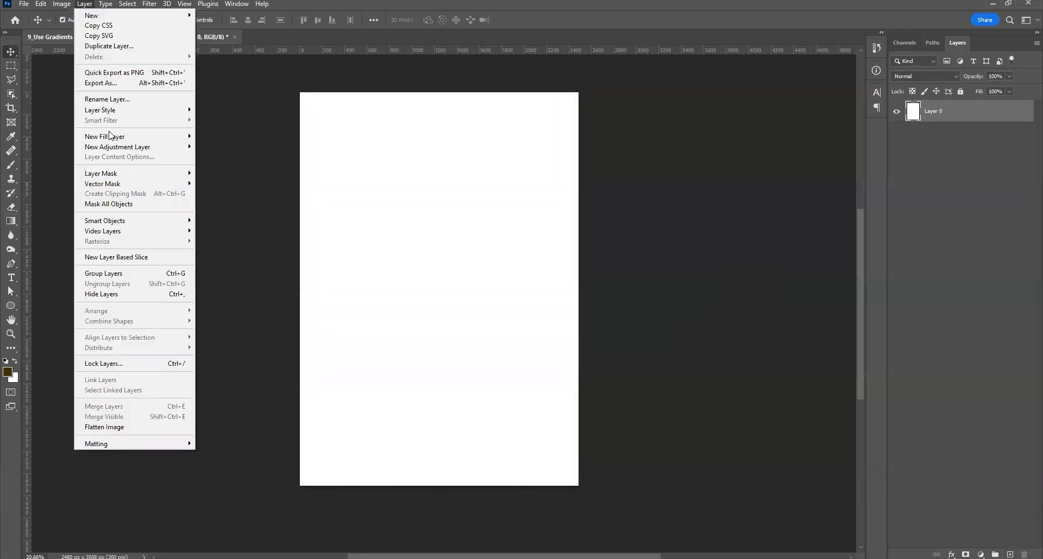
pyautogui.moveTo(174, 136)
pyautogui.click(237, 147)
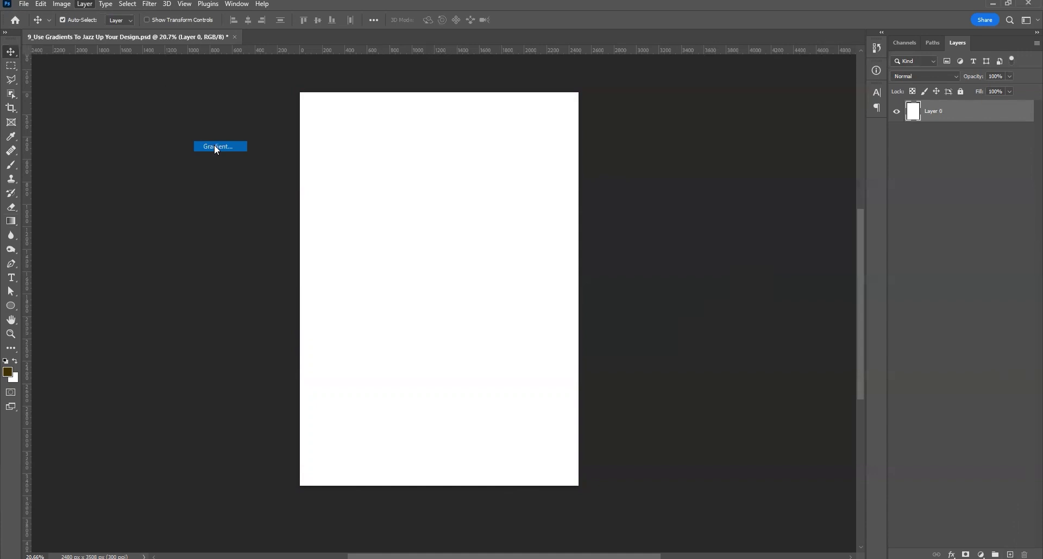
pyautogui.click(575, 160)
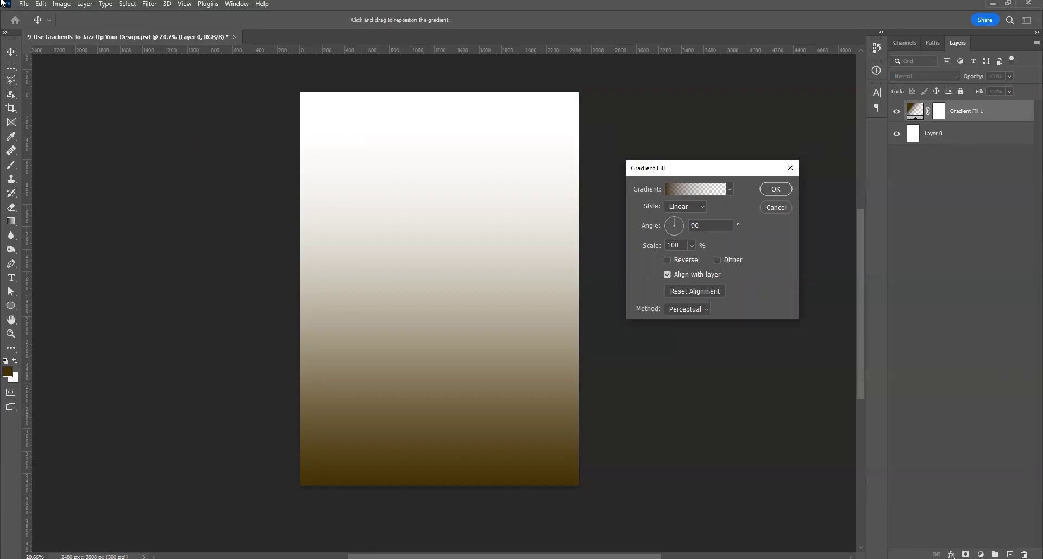
# Choose the Purple_14 preset from the Purples group for the fill layer's gradient
pyautogui.click(692, 189)
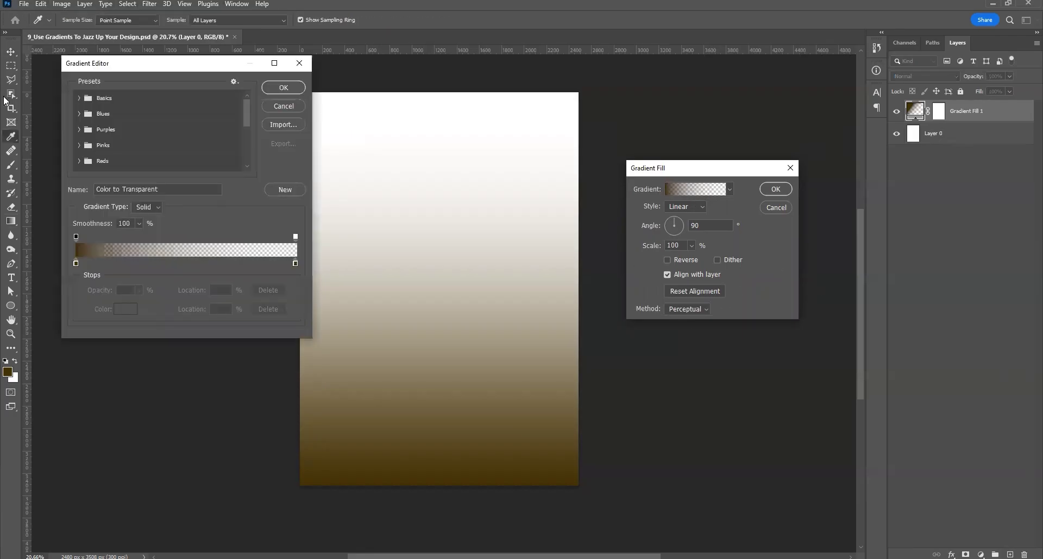
pyautogui.click(80, 130)
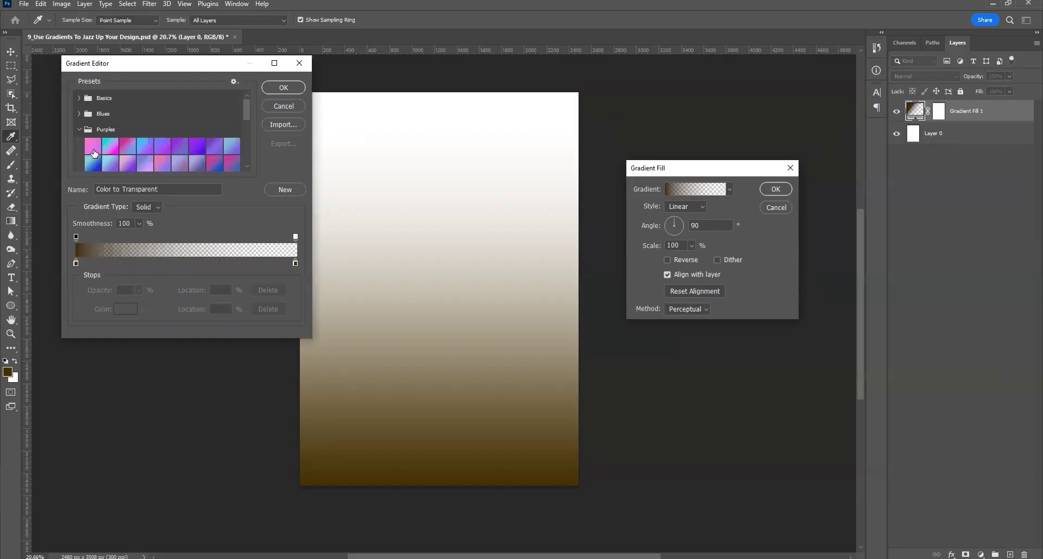
pyautogui.click(161, 165)
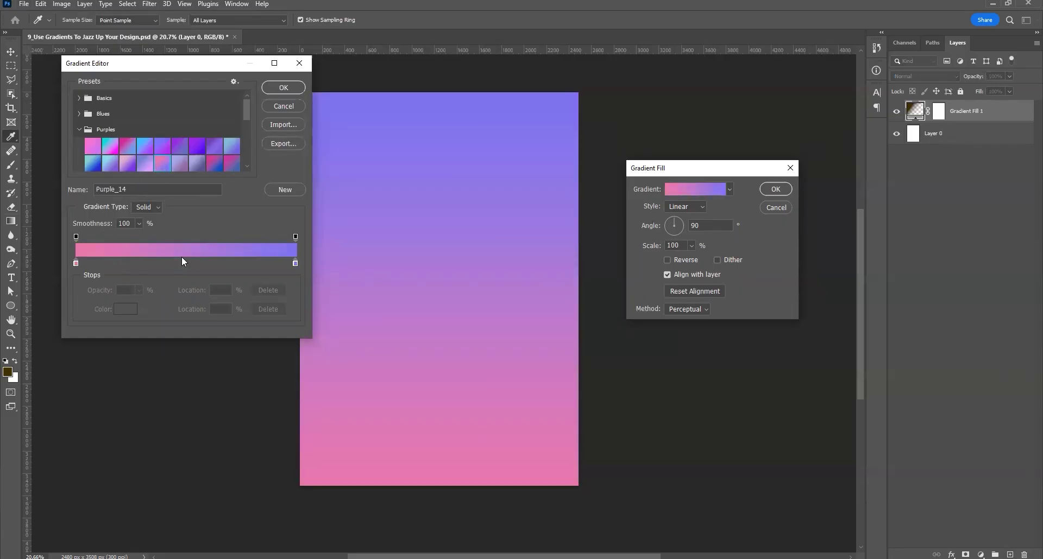
# Lower the gradient's starting opacity stop to 0%, restore it to 100%, and accept the edited gradient
pyautogui.click(76, 237)
pyautogui.moveTo(140, 288); pyautogui.dragTo(44, 296)
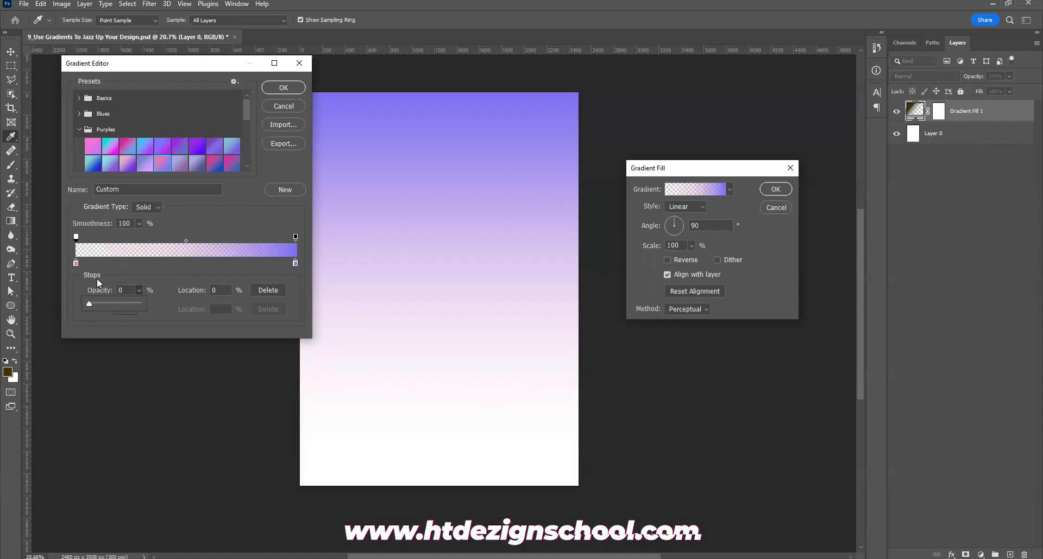
pyautogui.moveTo(90, 301); pyautogui.dragTo(159, 304)
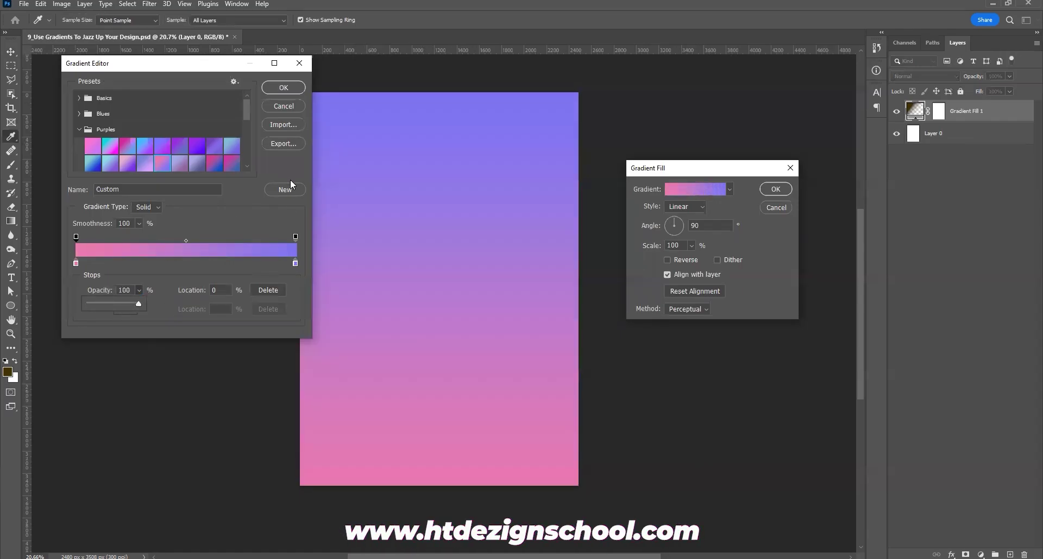
pyautogui.click(291, 88)
# Try the Radial style and a different angle on the gradient fill, returning to Linear at 90°
pyautogui.click(685, 206)
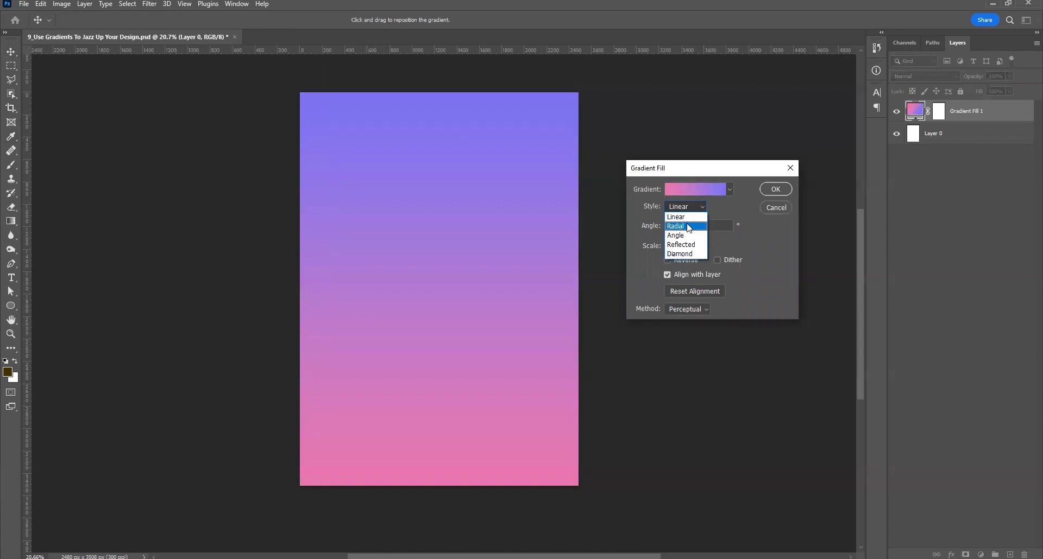
pyautogui.click(683, 225)
pyautogui.click(679, 206)
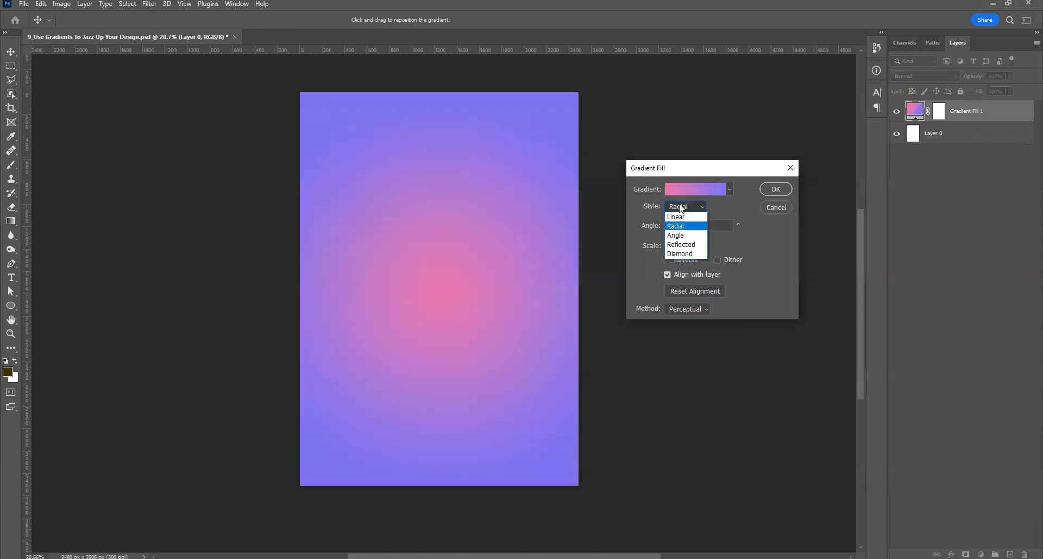
pyautogui.click(679, 214)
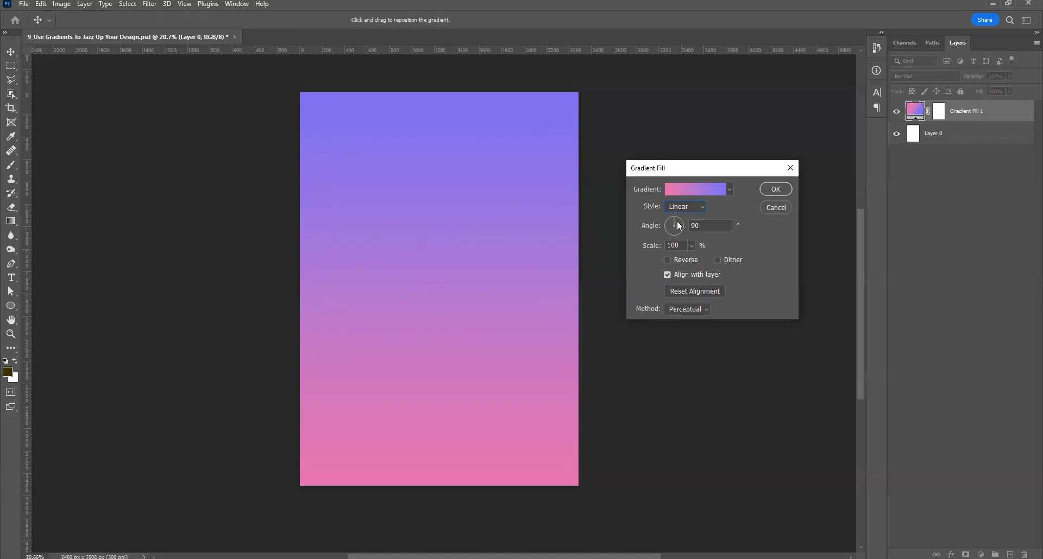
pyautogui.moveTo(677, 228)
pyautogui.mouseDown()
pyautogui.moveTo(667, 226)
pyautogui.moveTo(674, 216)
pyautogui.mouseUp()
pyautogui.write('90')
# Try large and small gradient scales, settle on 67%, turn off Align with layer, and accept the gradient fill
pyautogui.moveTo(706, 259); pyautogui.dragTo(720, 258)
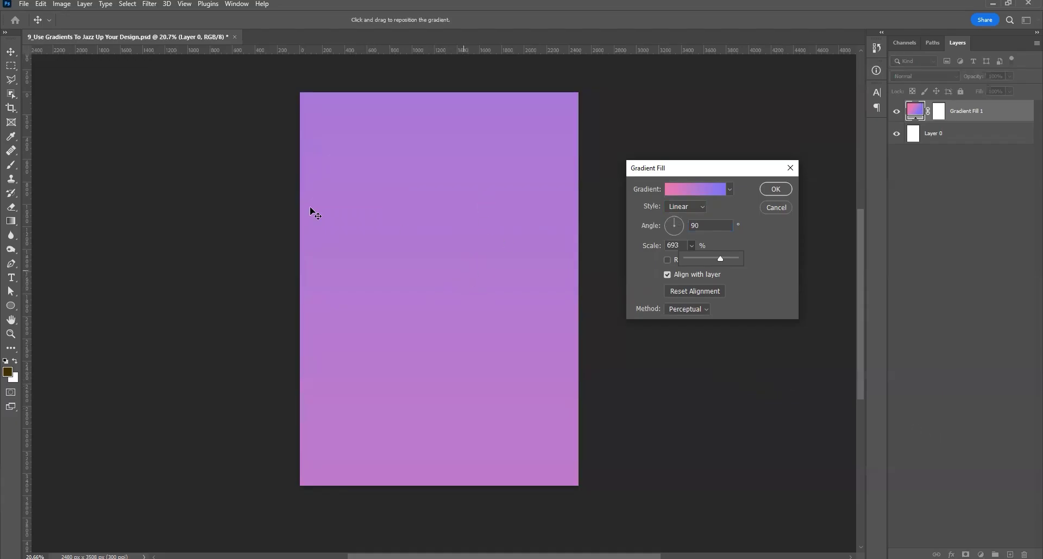
pyautogui.click(688, 258)
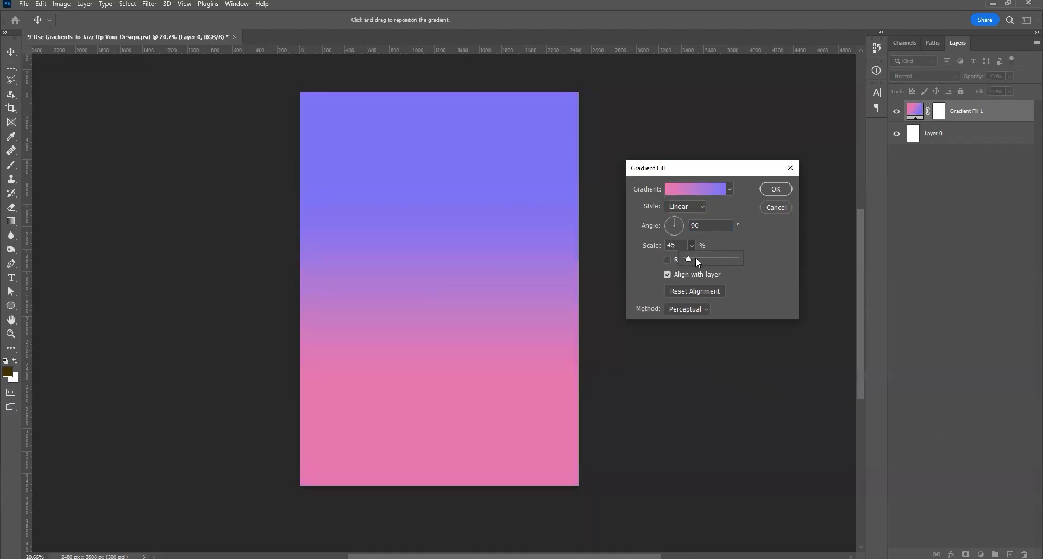
pyautogui.moveTo(687, 259); pyautogui.dragTo(686, 259)
pyautogui.moveTo(686, 261); pyautogui.dragTo(696, 259)
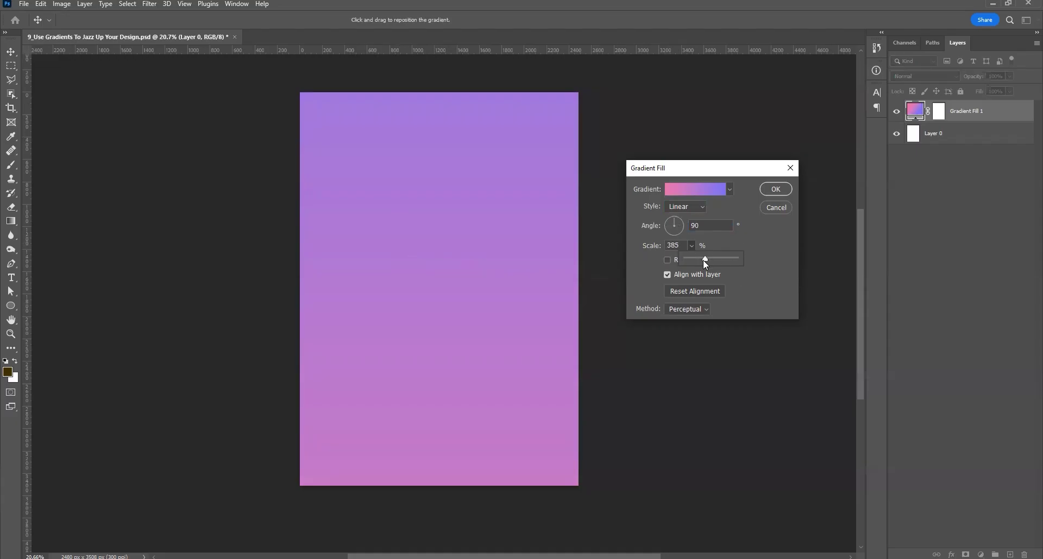
pyautogui.moveTo(696, 259); pyautogui.dragTo(690, 259)
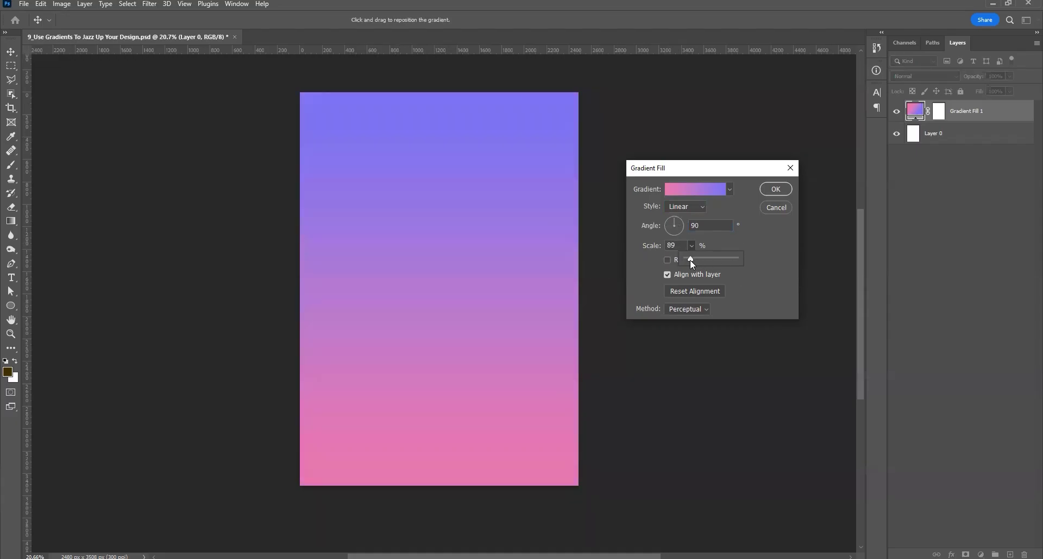
pyautogui.click(642, 270)
pyautogui.click(775, 189)
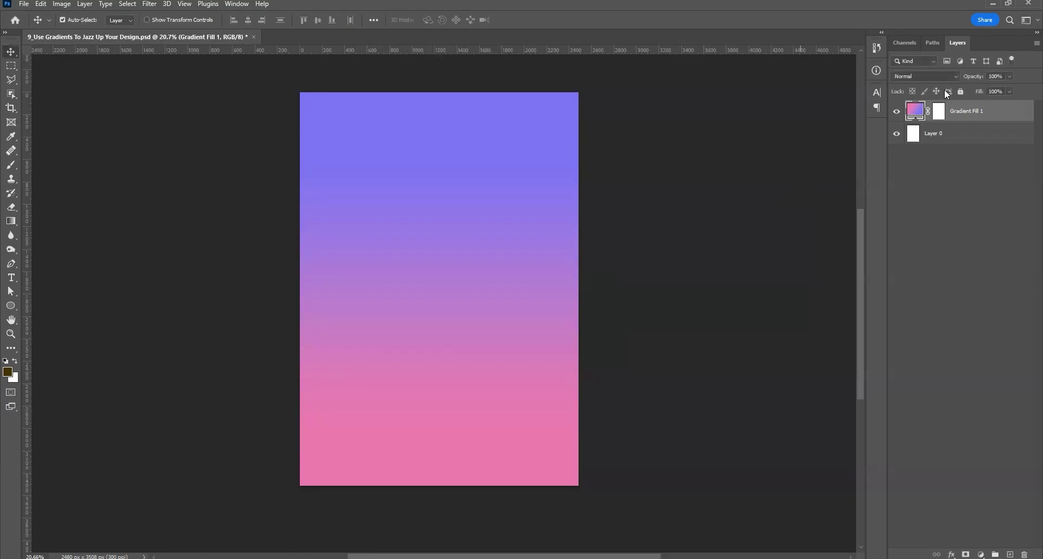
# Reopen the gradient fill's settings and reposition the gradient on the page, shifting its blend upwards
pyautogui.doubleClick(917, 113)
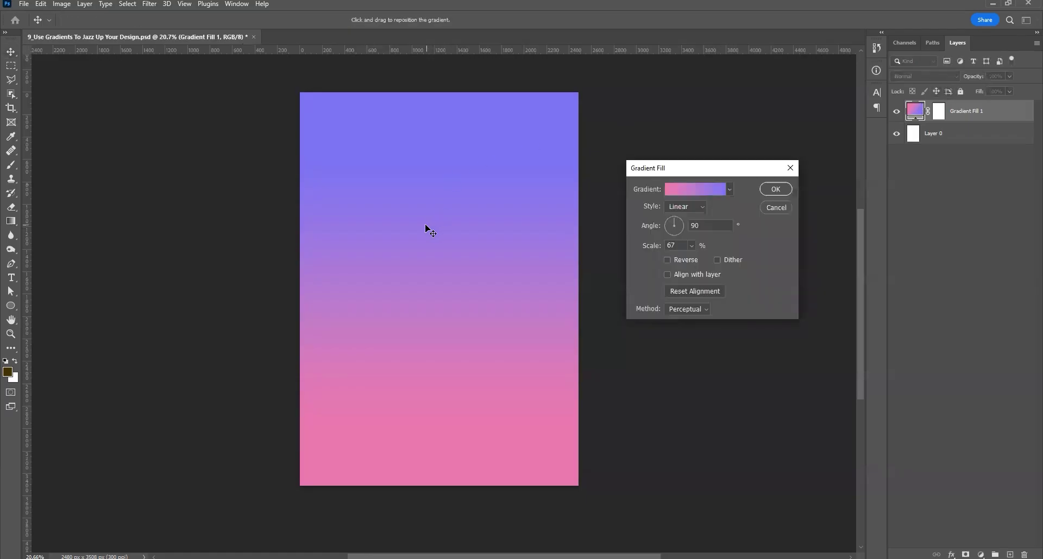
pyautogui.moveTo(425, 225); pyautogui.dragTo(440, 204)
pyautogui.moveTo(382, 209); pyautogui.dragTo(383, 232)
pyautogui.moveTo(408, 315); pyautogui.dragTo(473, 251)
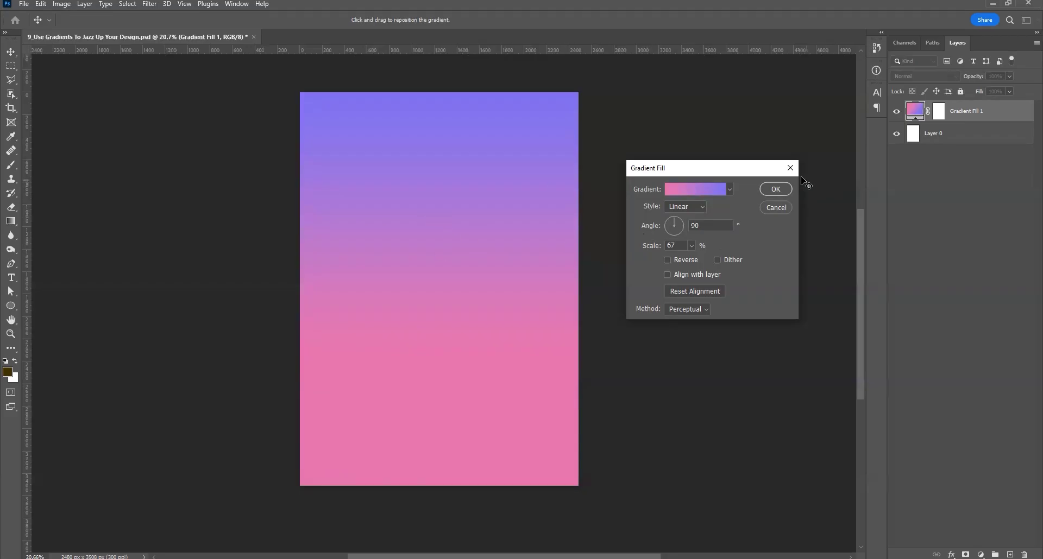
# Try the Reverse option and leave it off, enable Dither, and accept the gradient fill settings
pyautogui.click(671, 261)
pyautogui.click(672, 260)
pyautogui.click(672, 261)
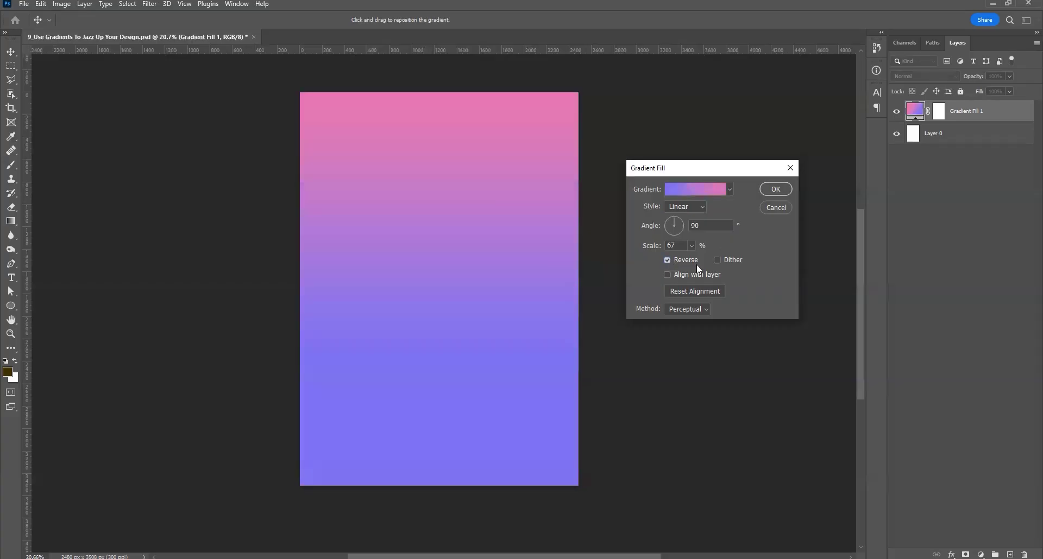
pyautogui.click(717, 260)
pyautogui.click(681, 260)
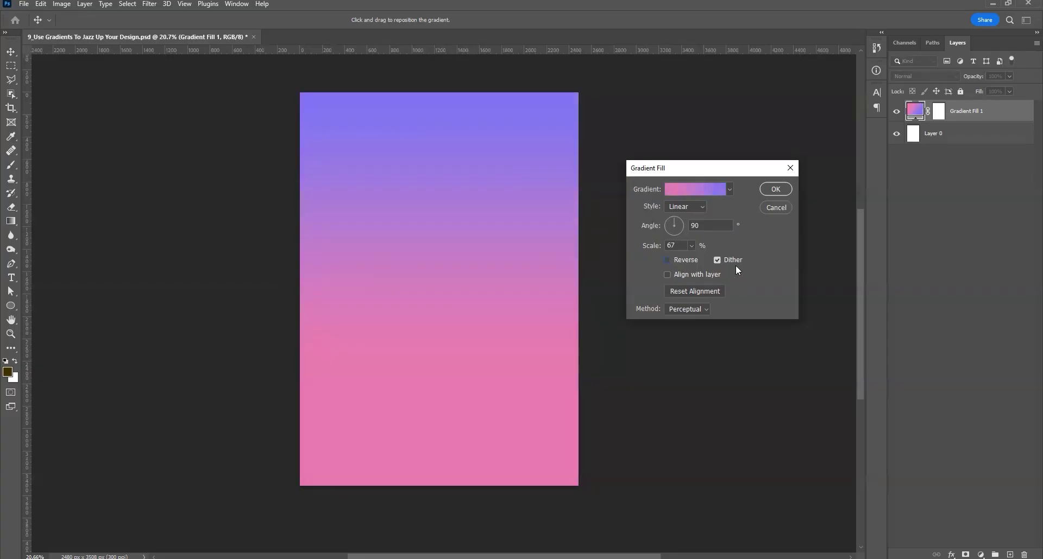
pyautogui.click(775, 189)
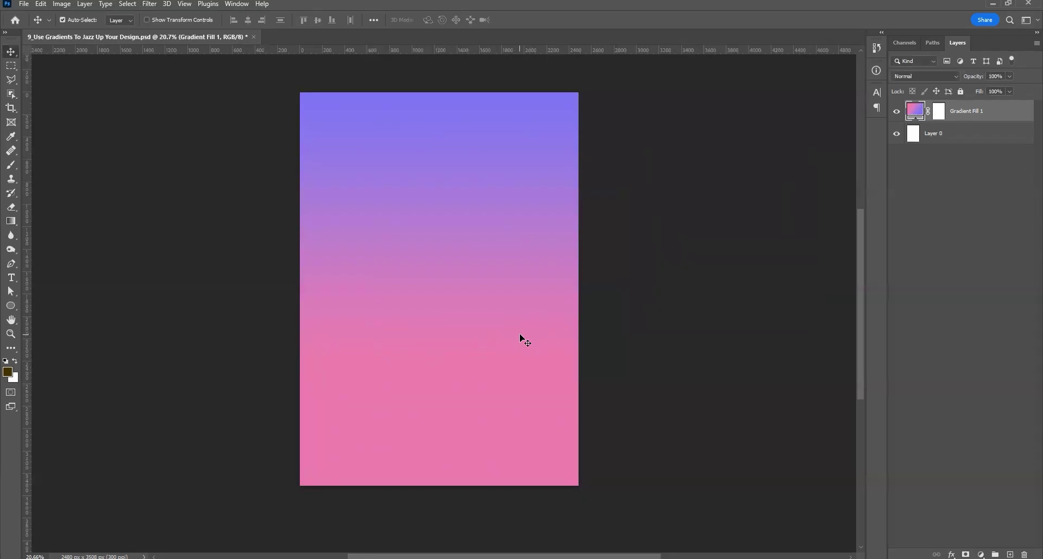
# Replace the gradient fill layer with a new blank layer filled with the dark brown foreground colour
pyautogui.press('Delete')
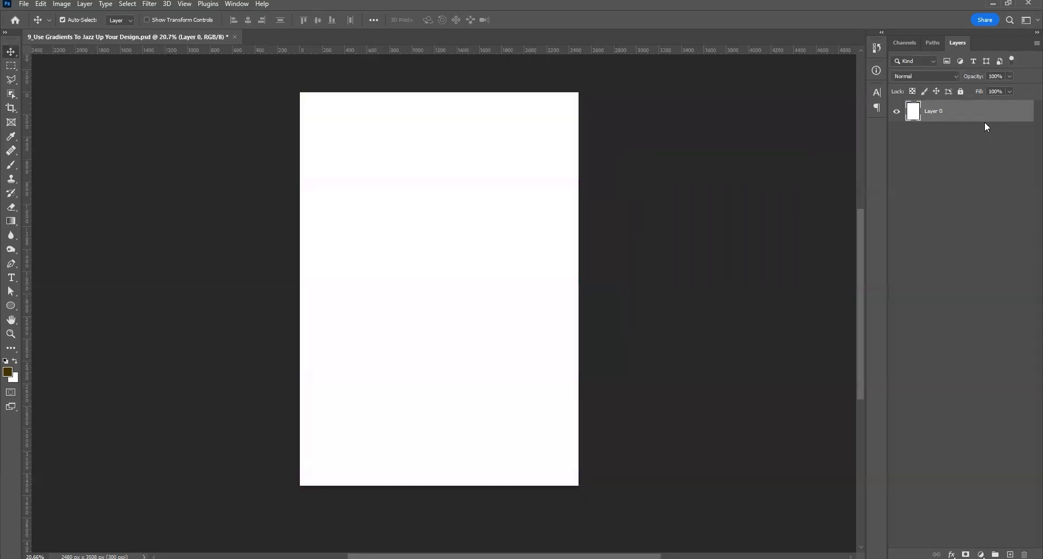
pyautogui.click(1010, 551)
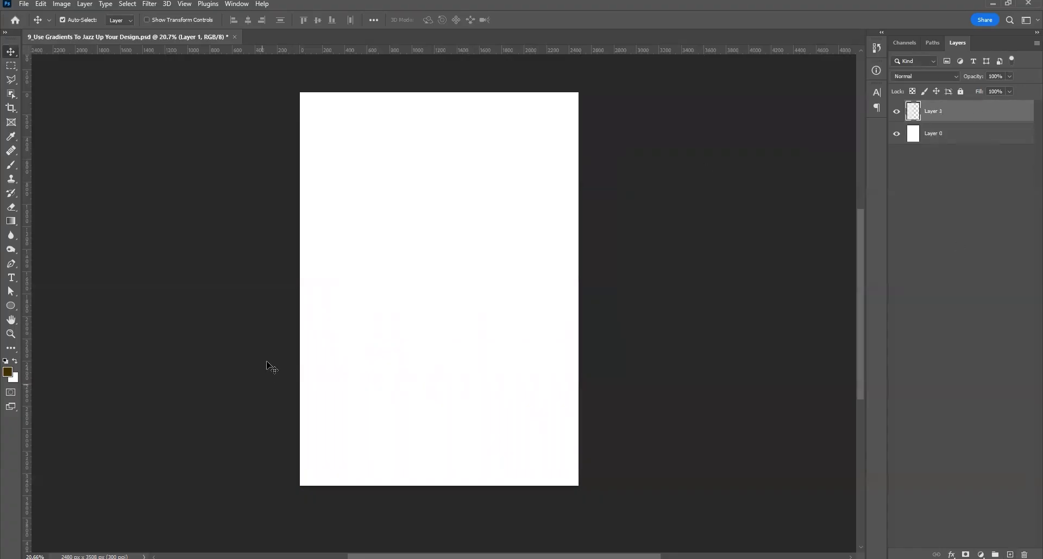
pyautogui.hotkey('alt', 'BackSpace')
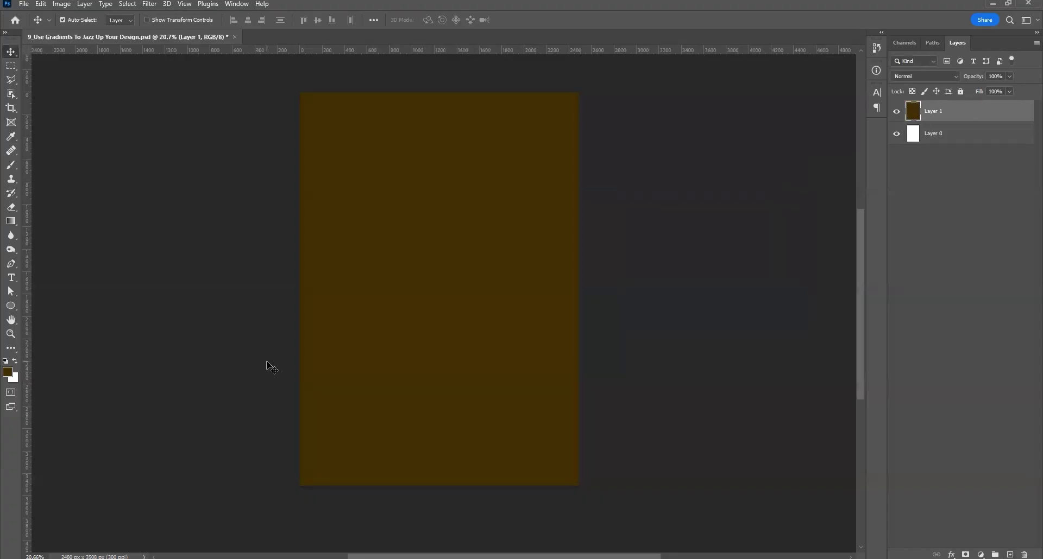
# Add a Gradient Overlay layer style to the dark brown layer using the Purple_02 preset
pyautogui.doubleClick(1006, 116)
pyautogui.click(652, 238)
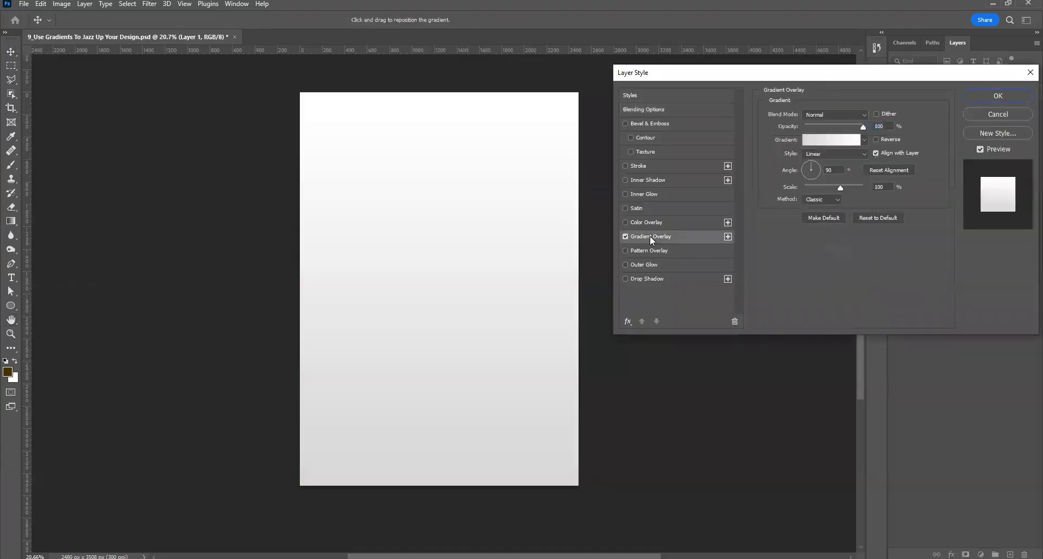
pyautogui.click(832, 143)
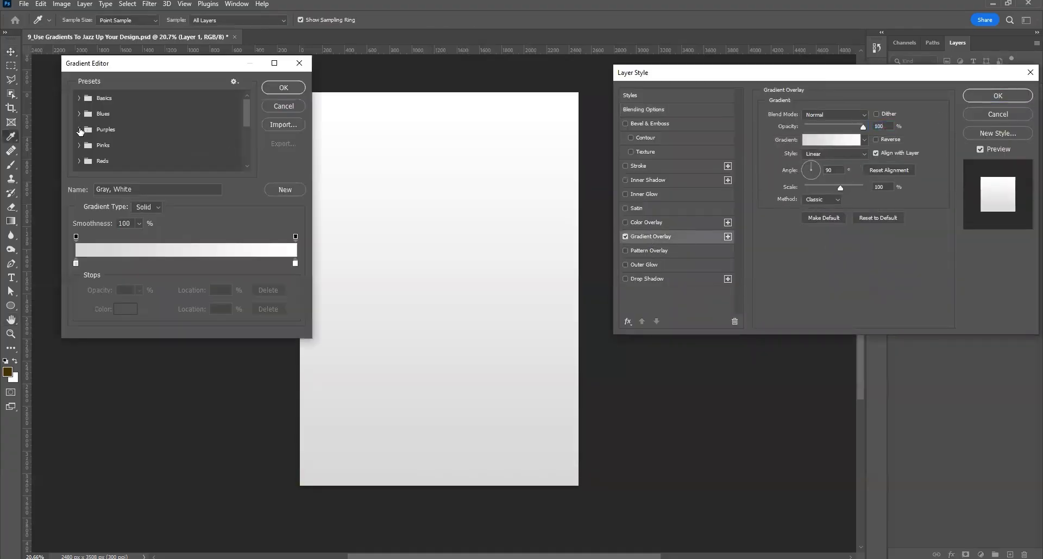
pyautogui.click(79, 129)
pyautogui.click(110, 145)
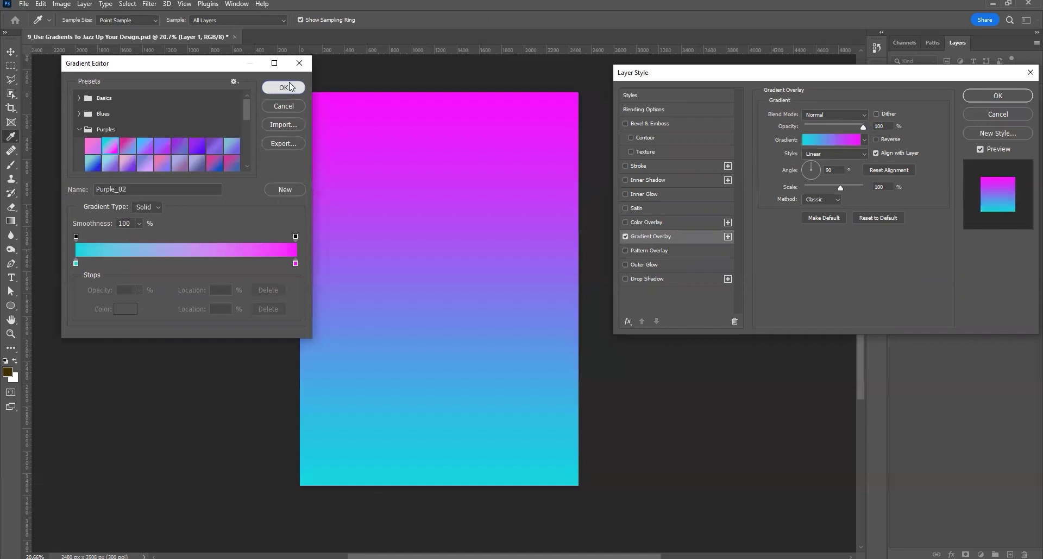
pyautogui.click(284, 87)
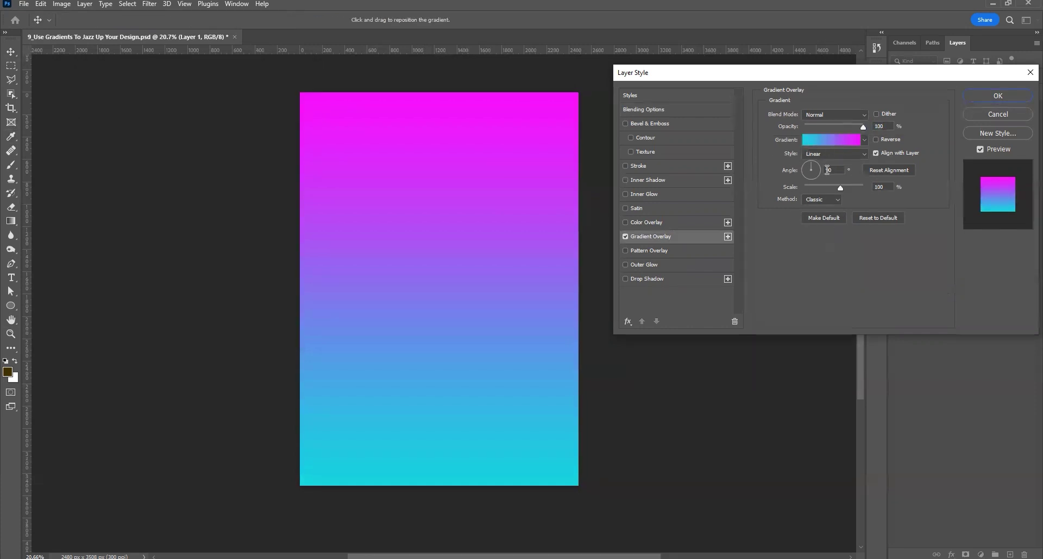
# Turn off Align with Layer for the overlay, try repositioning the gradient, set its angle to -76°, and keep the Linear style
pyautogui.click(896, 153)
pyautogui.moveTo(488, 202); pyautogui.dragTo(479, 168)
pyautogui.moveTo(811, 170); pyautogui.dragTo(808, 165)
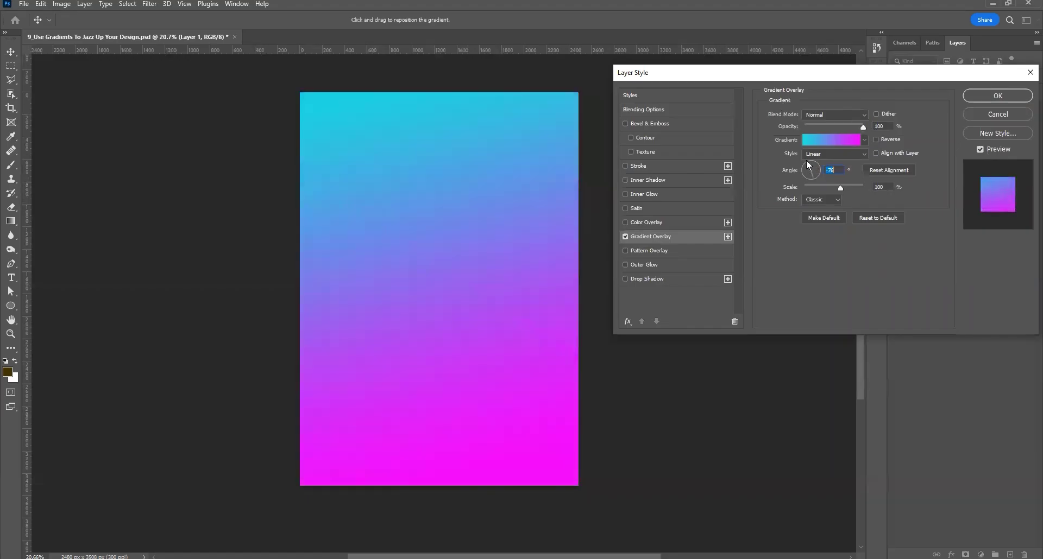
pyautogui.click(824, 153)
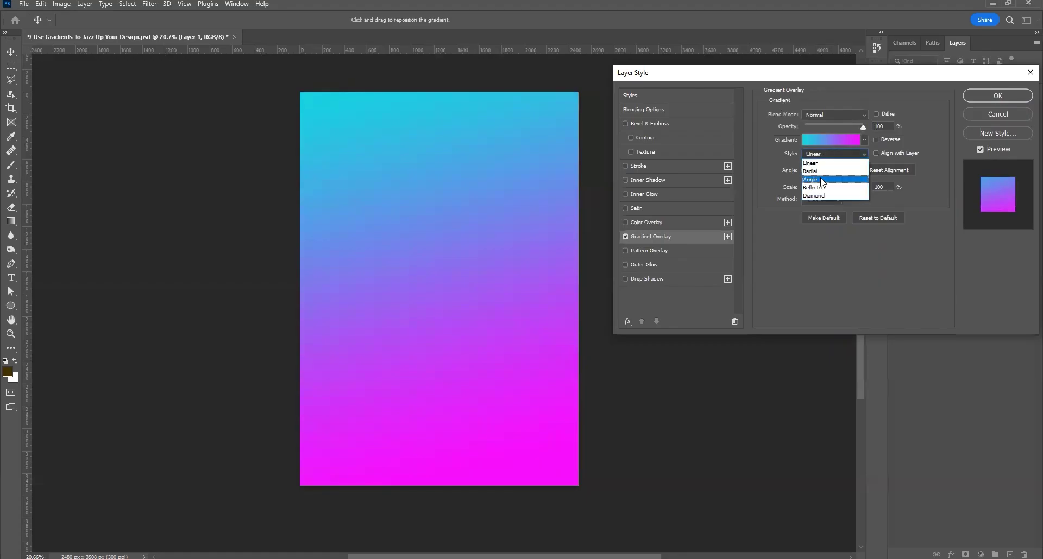
pyautogui.click(811, 163)
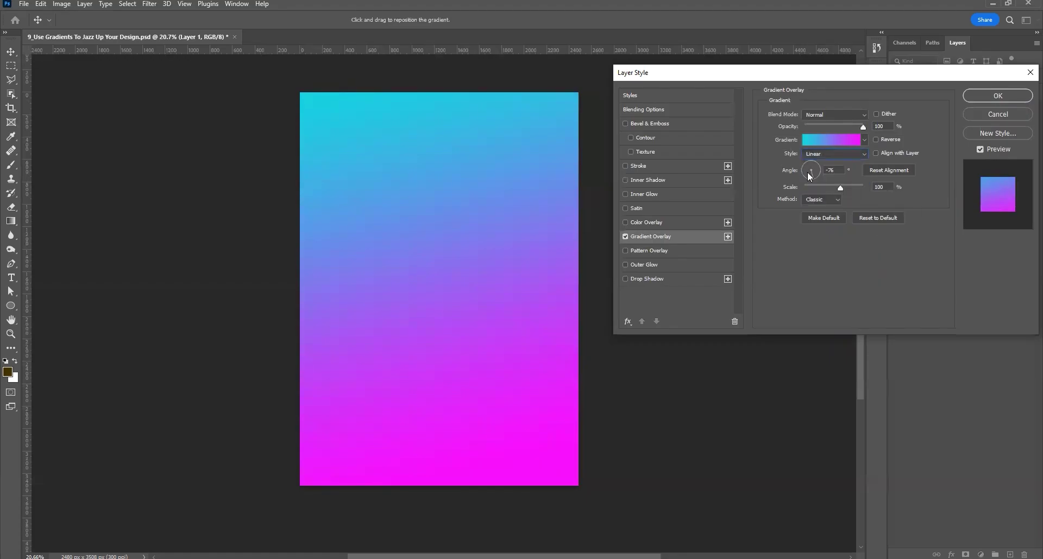
# Discard the Gradient Overlay settings and delete the dark brown layer
pyautogui.click(1004, 114)
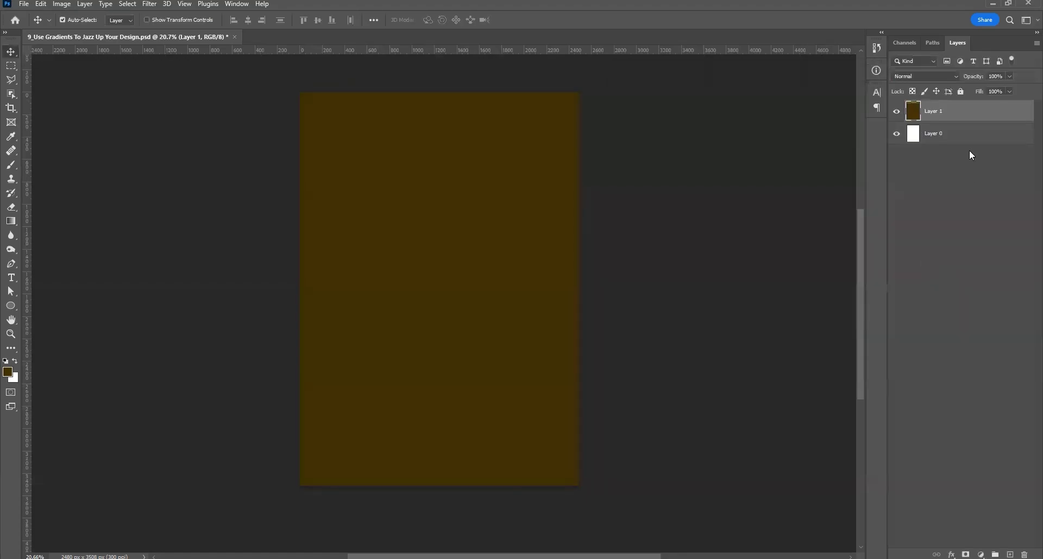
pyautogui.click(1024, 554)
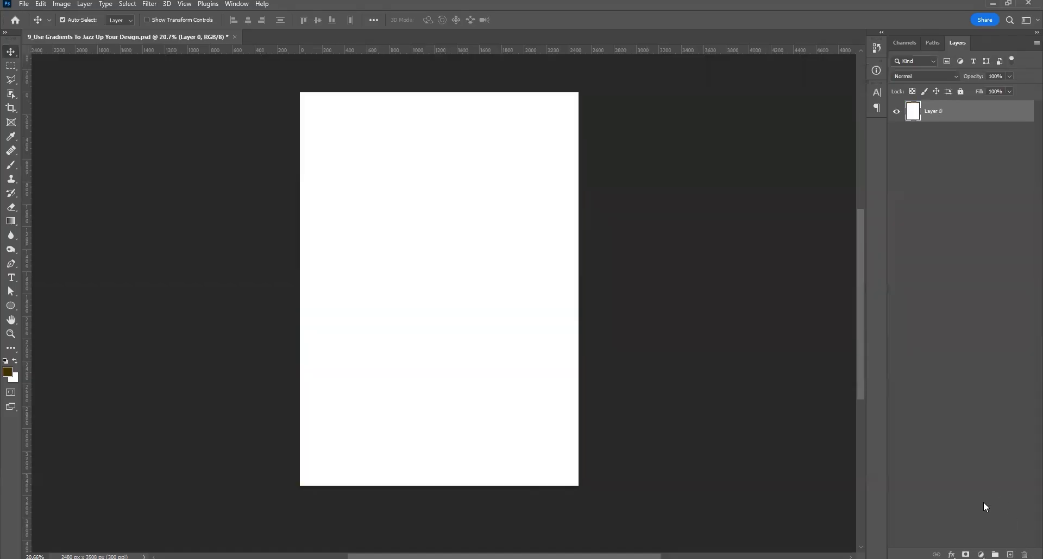
pyautogui.click(978, 553)
pyautogui.click(986, 375)
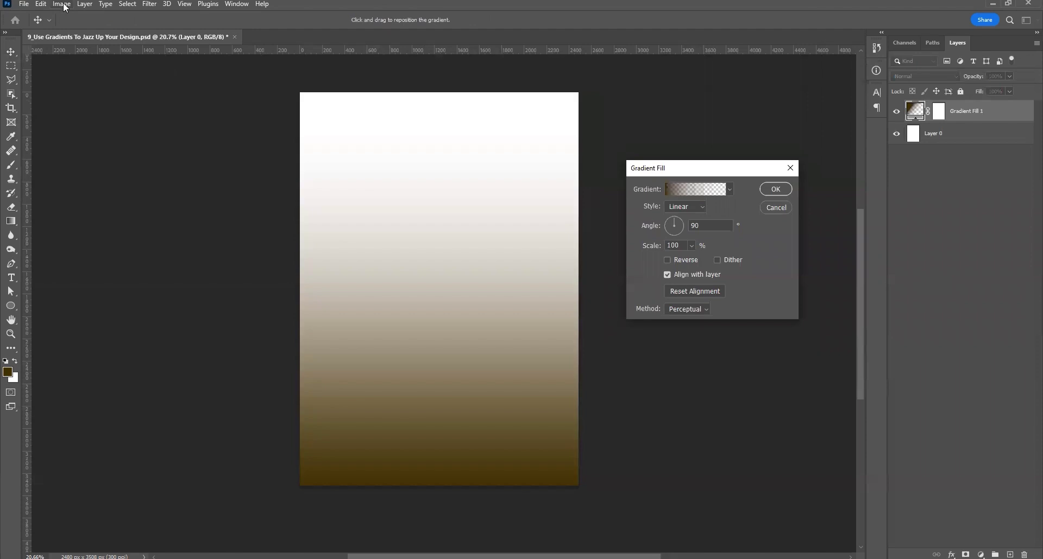
pyautogui.click(82, 4)
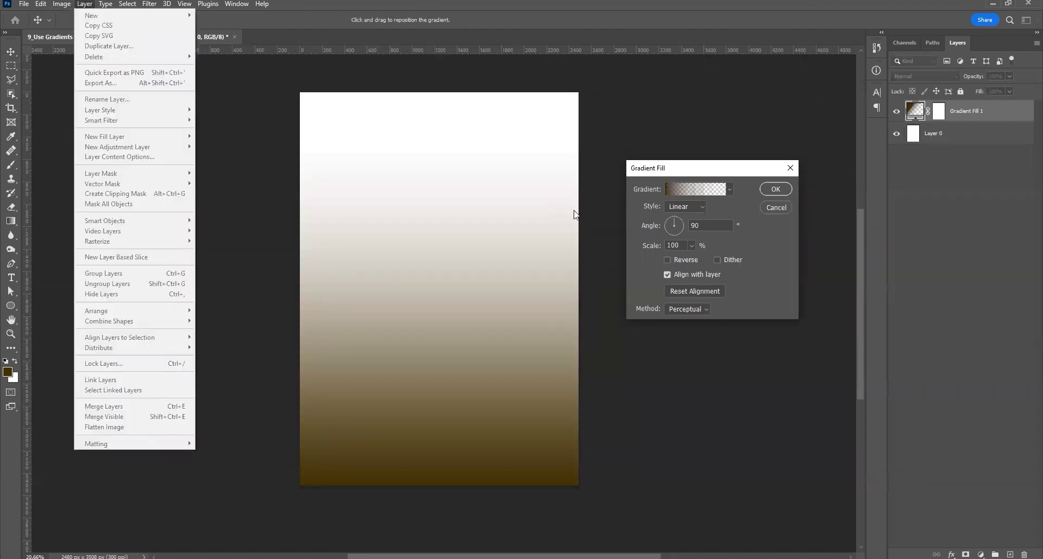
pyautogui.click(764, 230)
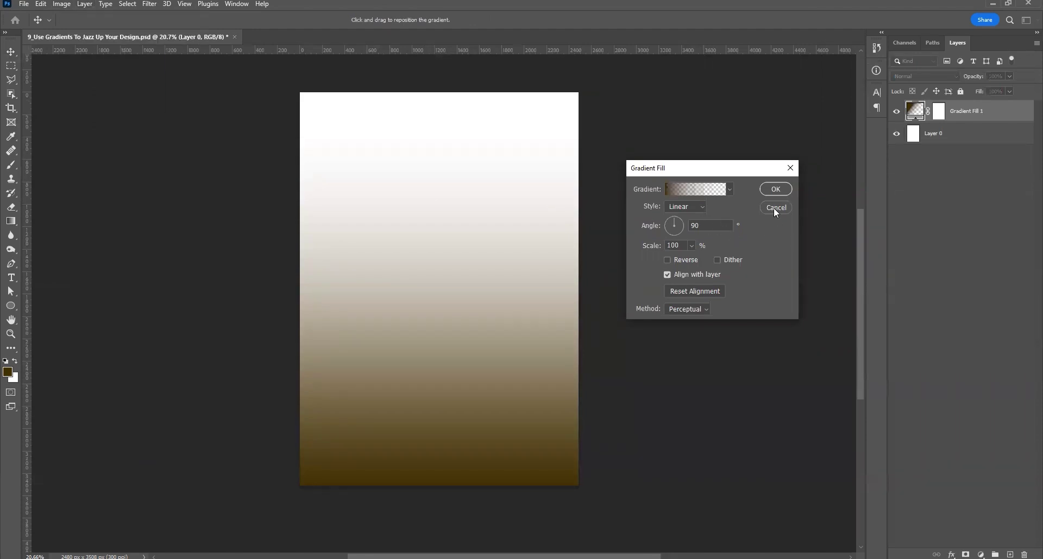
pyautogui.click(775, 209)
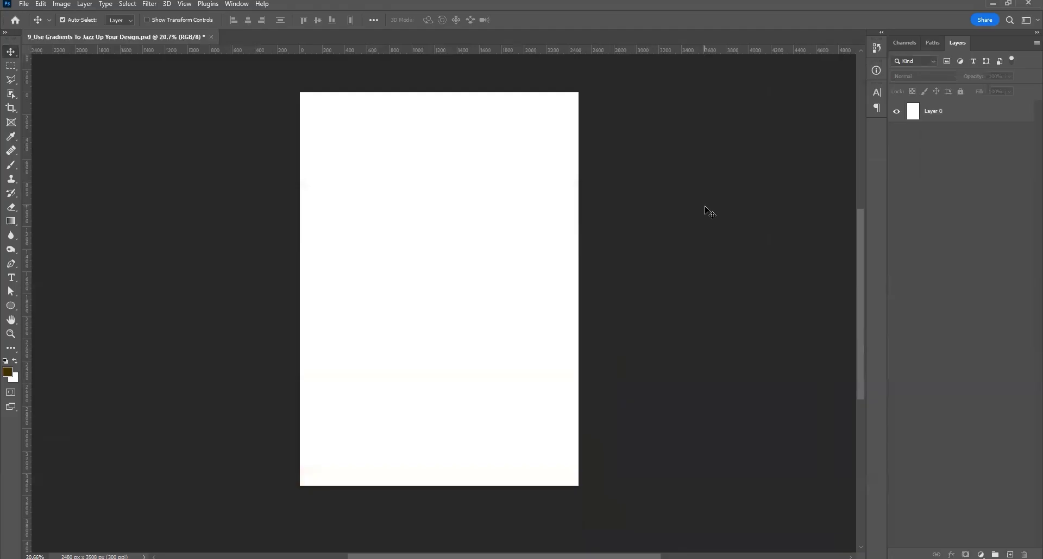
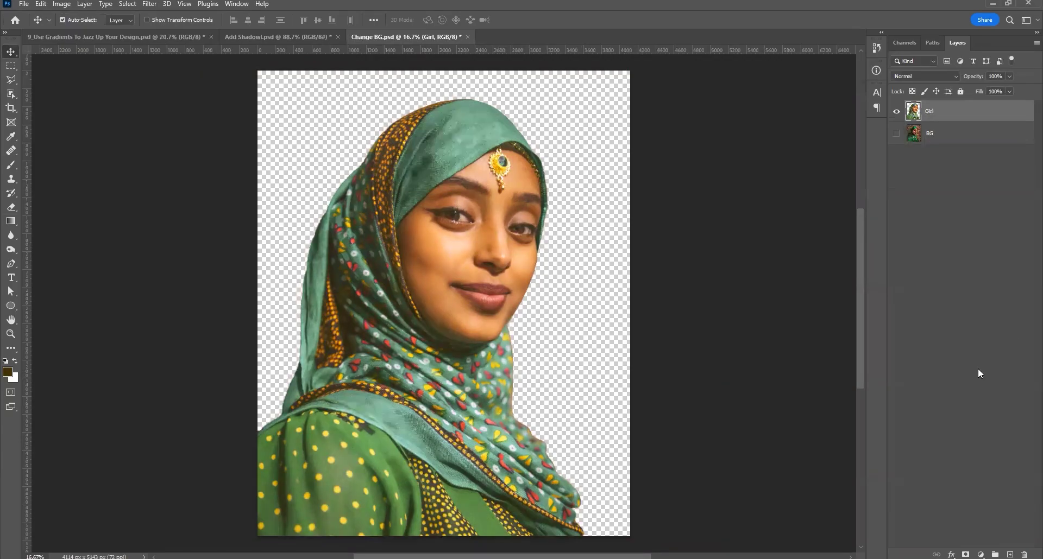
# Add a gradient fill layer to the Change BG.psd portrait, place it beneath the Girl layer, and reopen its settings
pyautogui.click(86, 4)
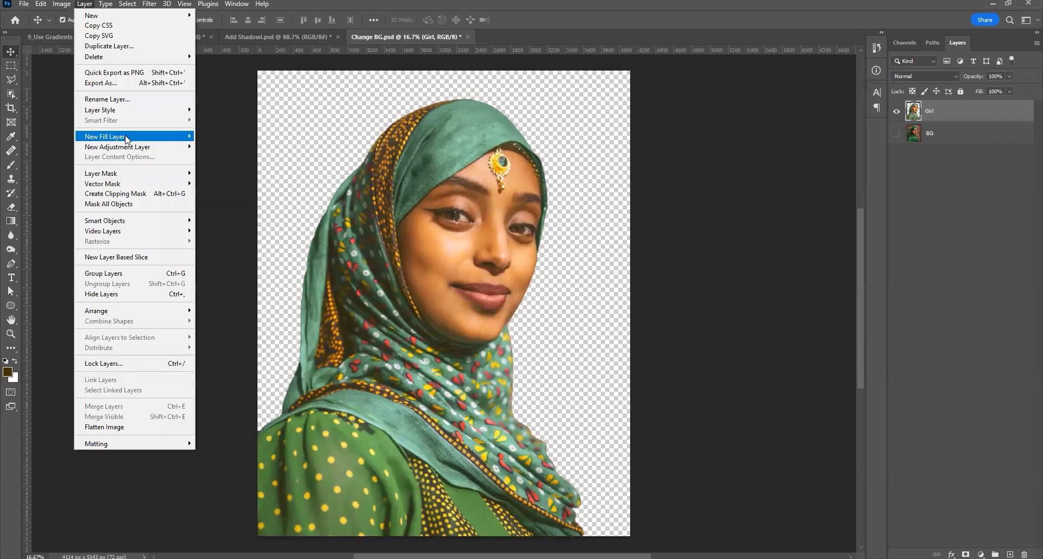
pyautogui.moveTo(127, 139)
pyautogui.click(225, 148)
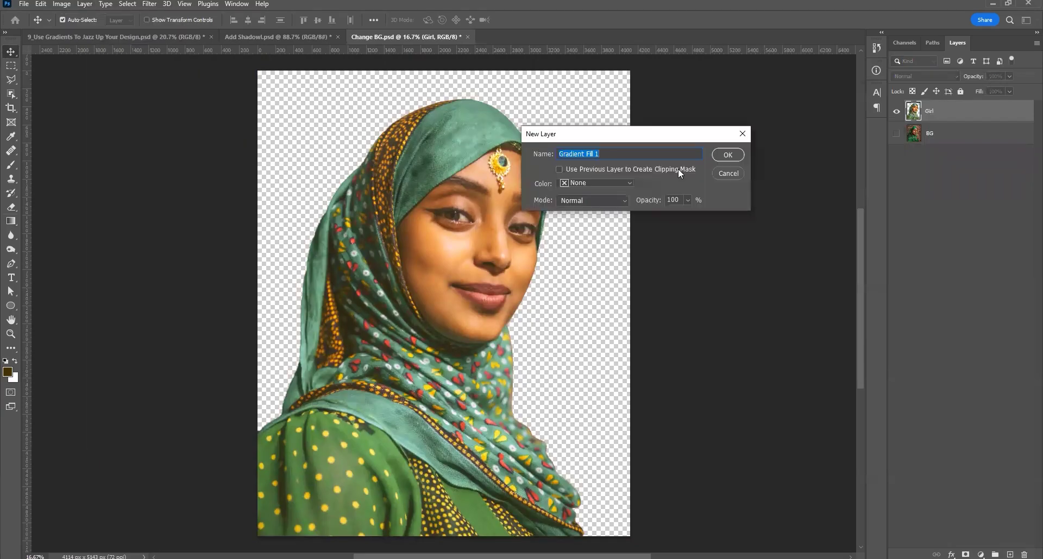
pyautogui.press('Return')
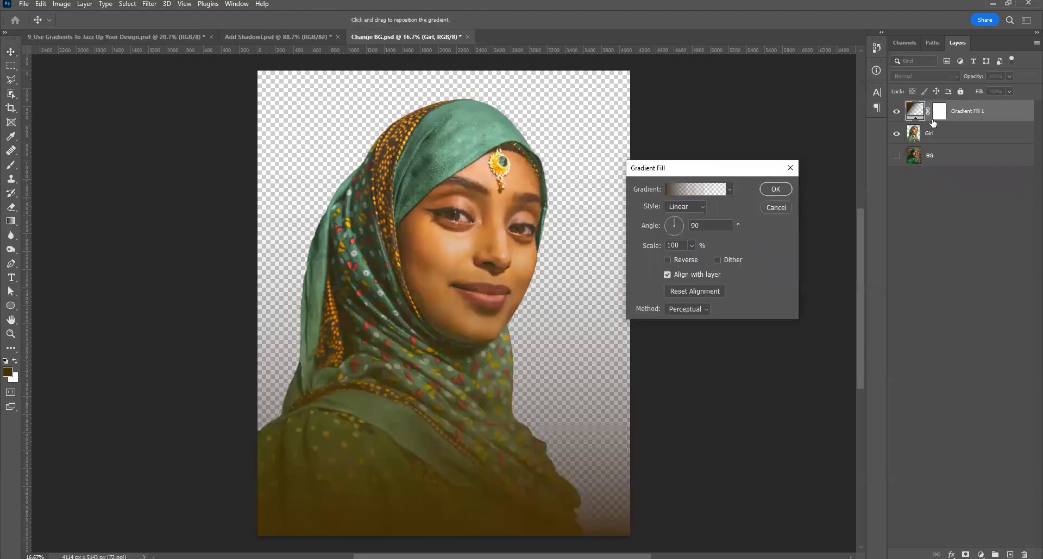
pyautogui.click(775, 190)
pyautogui.moveTo(964, 115); pyautogui.dragTo(919, 137)
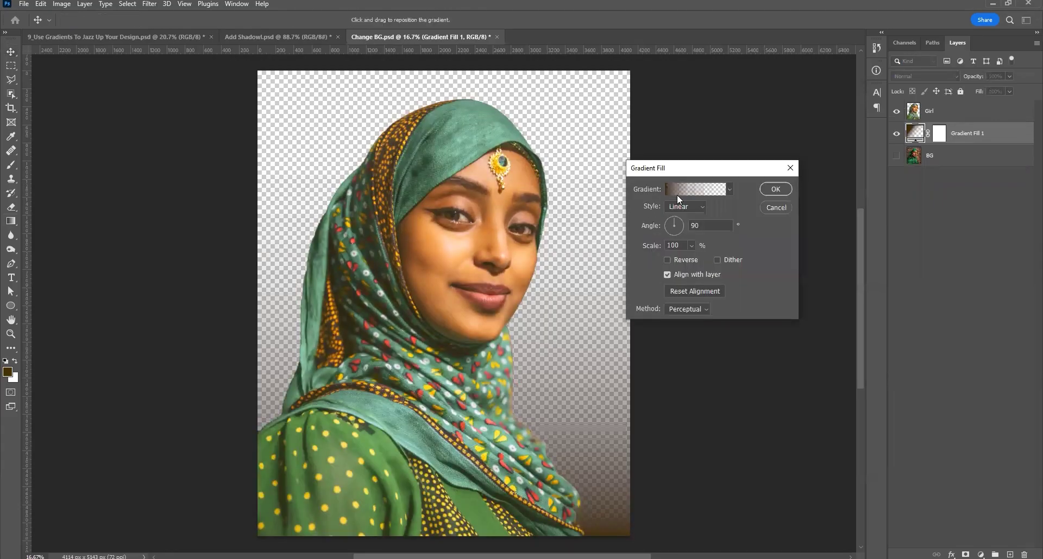
# Apply the Pastels_04 preset to the gradient fill behind the portrait and accept the settings
pyautogui.click(683, 191)
pyautogui.scroll(-3, 99, 148)
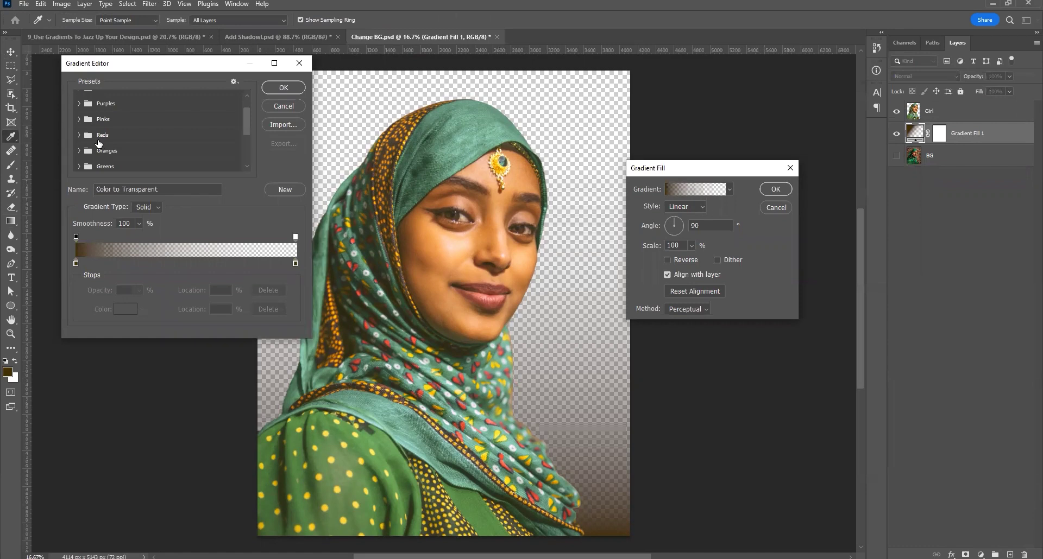
pyautogui.scroll(-3, 131, 157)
pyautogui.scroll(-3, 132, 158)
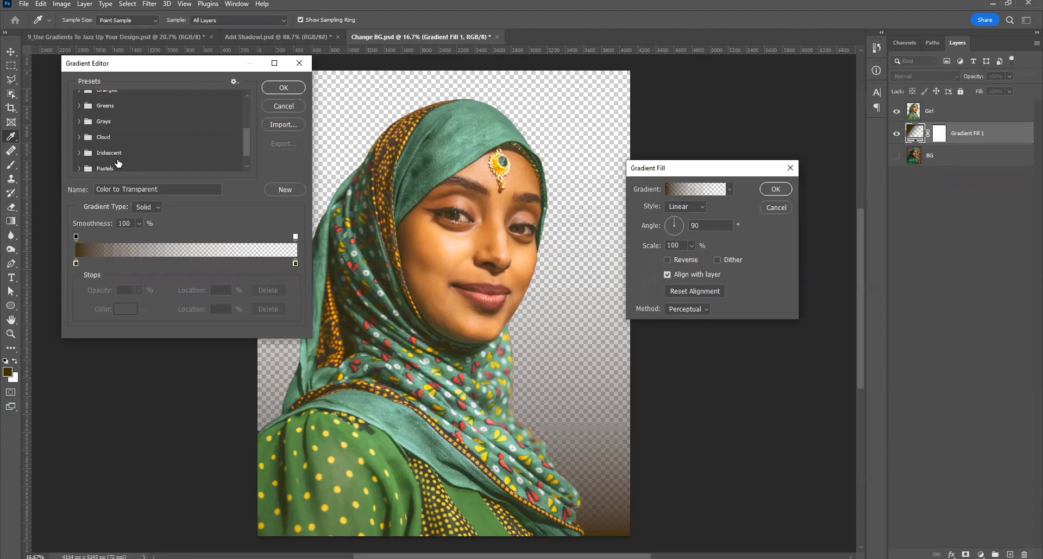
pyautogui.click(79, 151)
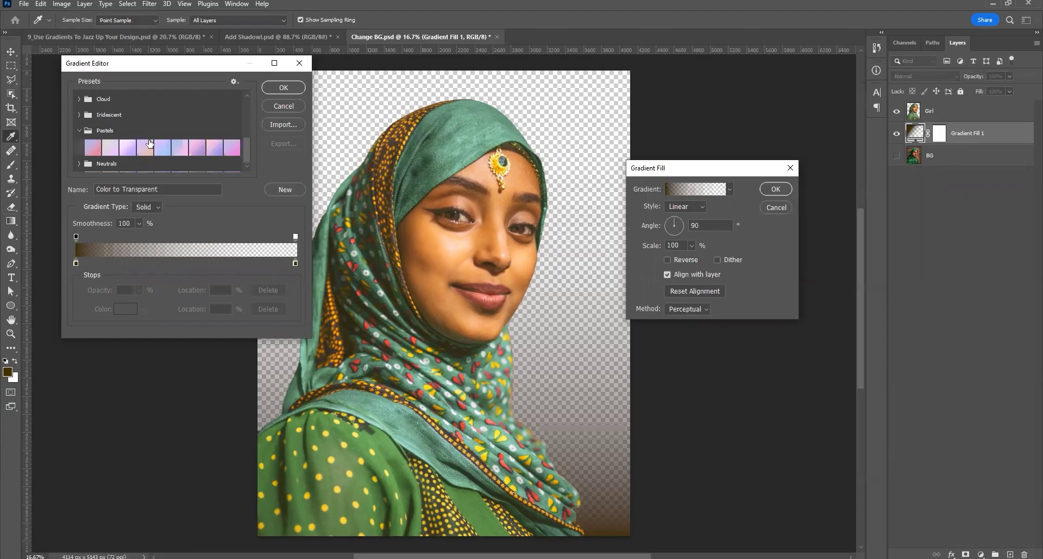
pyautogui.click(146, 147)
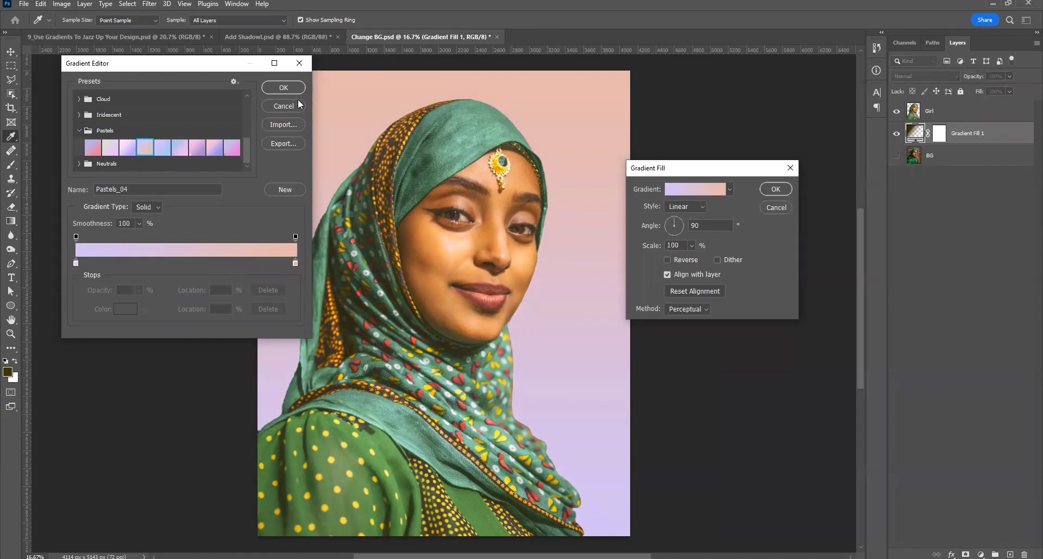
pyautogui.click(281, 89)
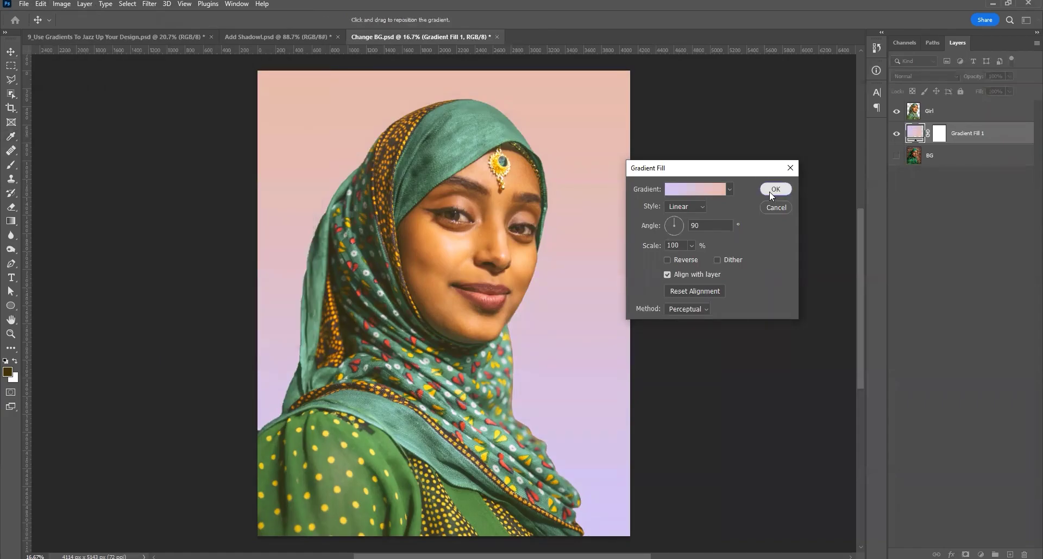
pyautogui.click(775, 189)
pyautogui.scroll(-3, 578, 168)
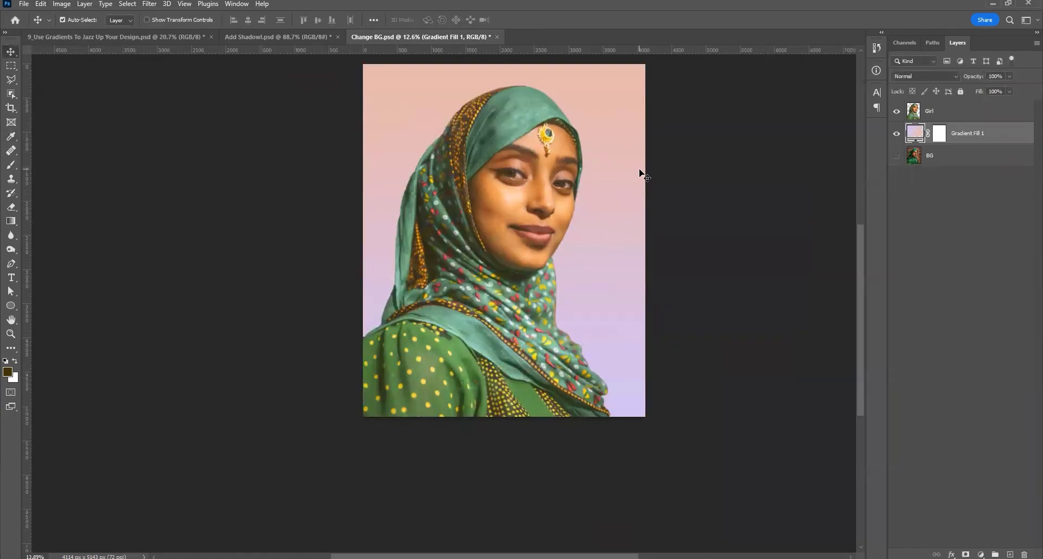
pyautogui.click(699, 152)
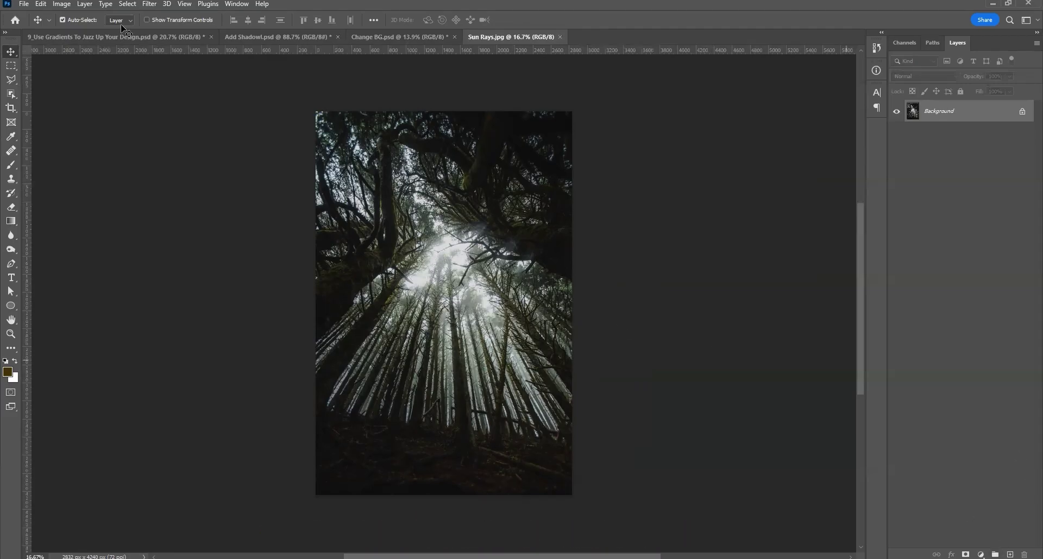
# Add a gradient fill layer above the Sun Rays.jpg forest photo and change its gradient type to Noise
pyautogui.click(83, 6)
pyautogui.moveTo(119, 137)
pyautogui.click(239, 142)
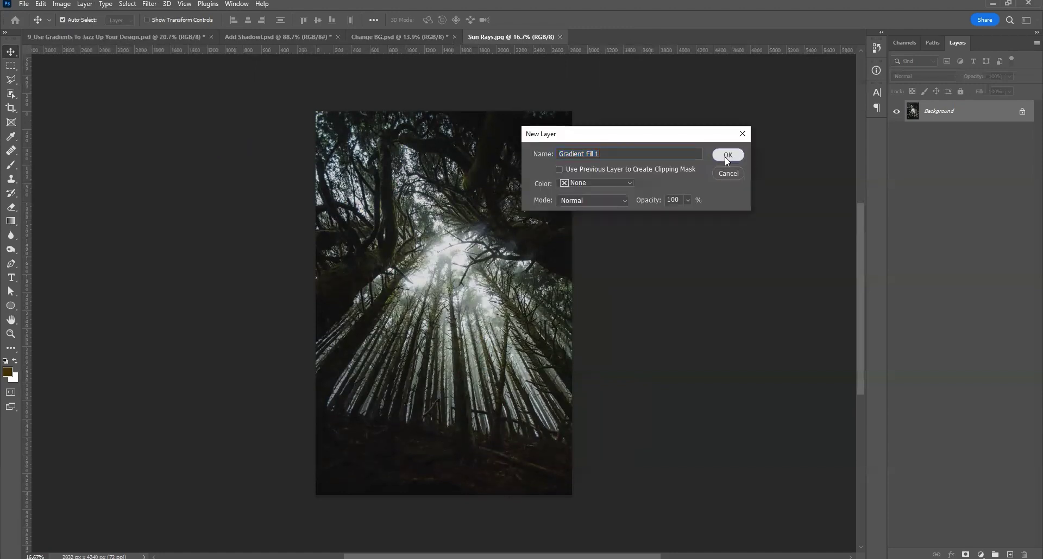
pyautogui.click(725, 157)
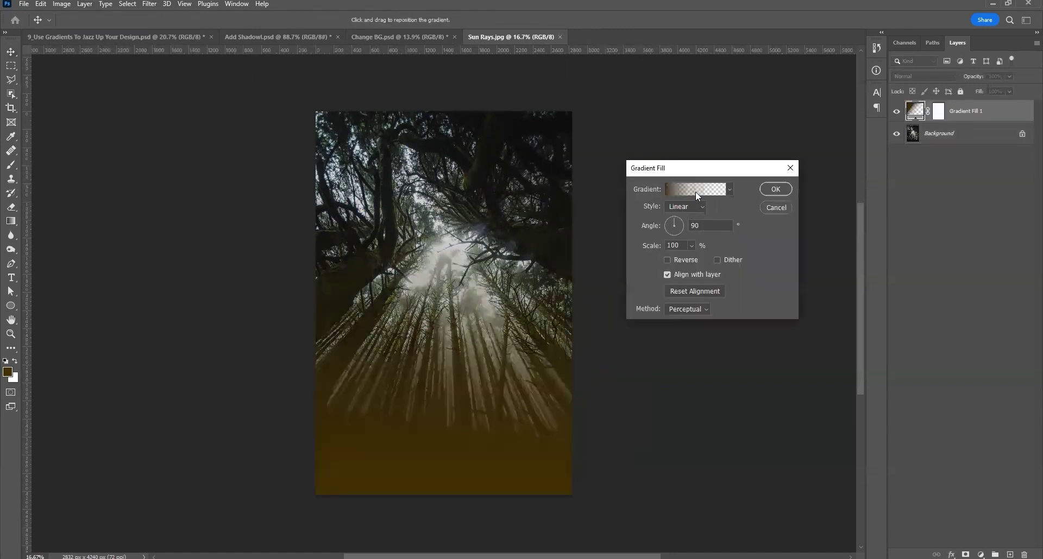
pyautogui.click(697, 191)
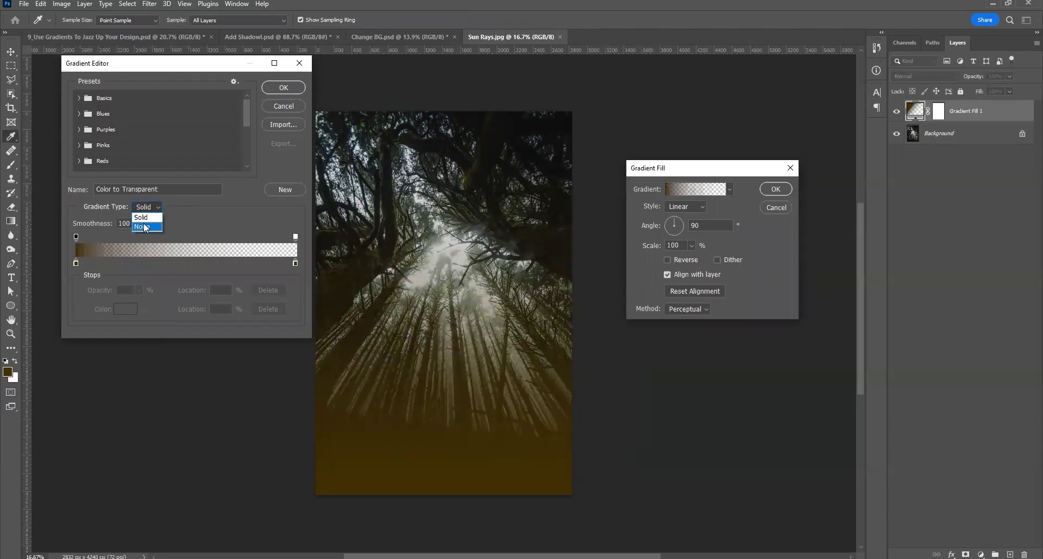
pyautogui.click(146, 228)
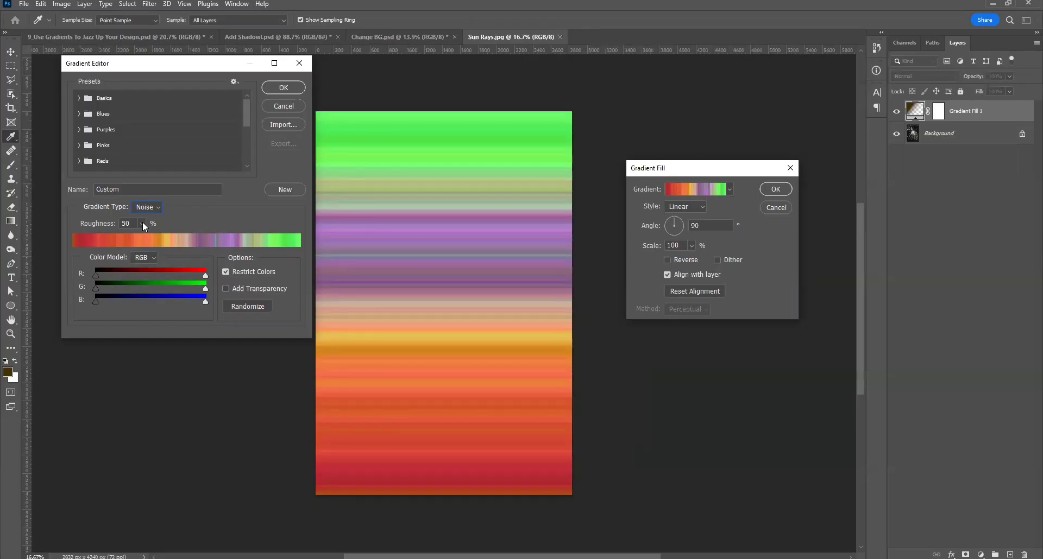
pyautogui.click(282, 88)
# Set the noise gradient's style to Angle, move its centre up into the page's upper part, and accept the fill
pyautogui.click(683, 207)
pyautogui.click(677, 235)
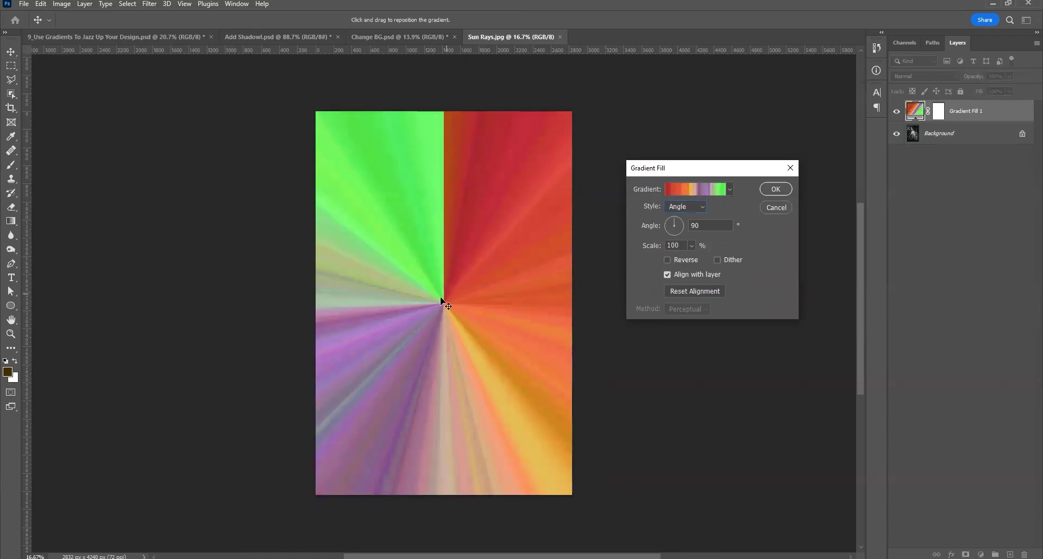
pyautogui.moveTo(451, 299); pyautogui.dragTo(449, 195)
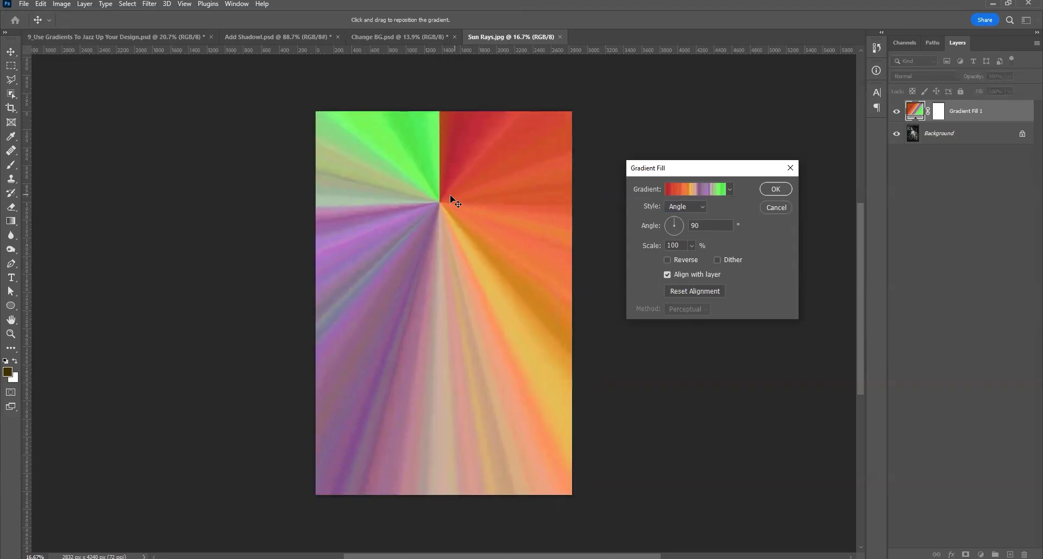
pyautogui.click(775, 189)
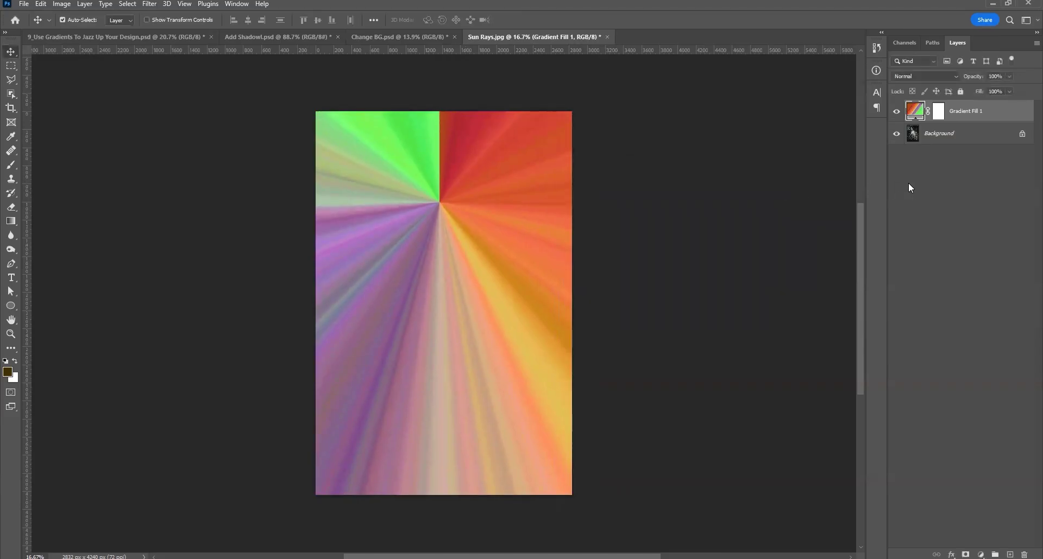
# Add a Hue/Saturation adjustment with Saturation at -100 and clip it to the gradient fill layer
pyautogui.click(983, 550)
pyautogui.click(989, 457)
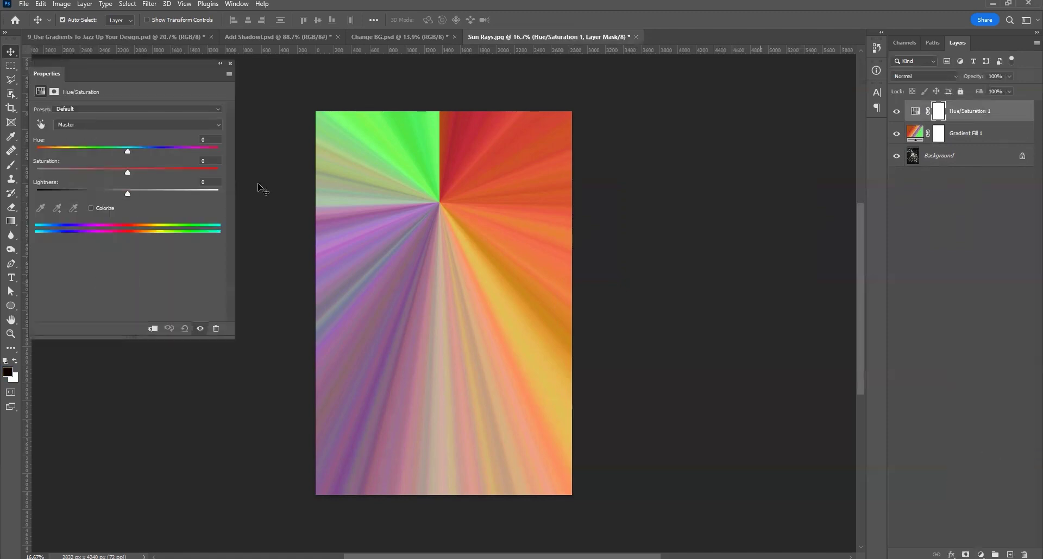
pyautogui.moveTo(128, 172); pyautogui.dragTo(30, 166)
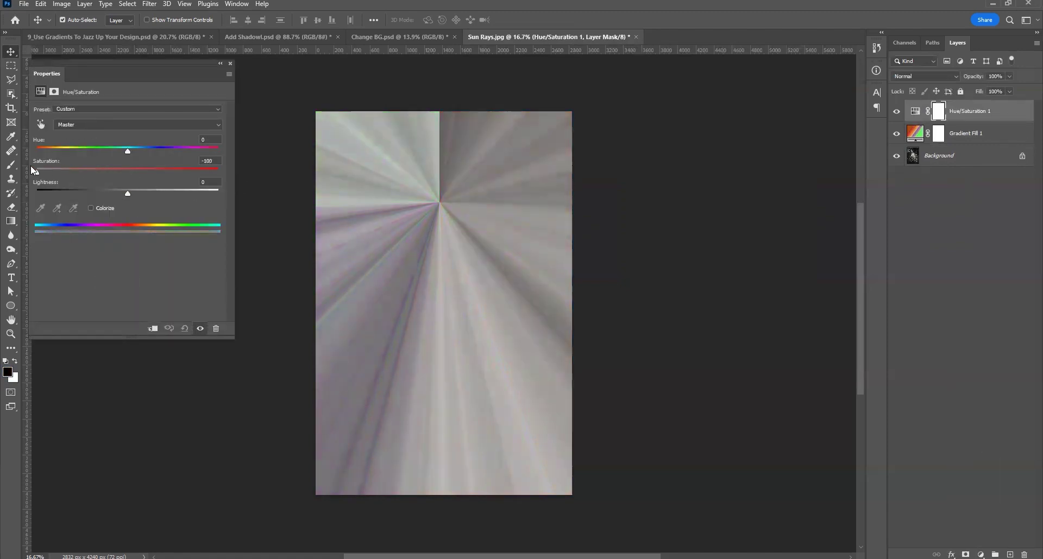
pyautogui.click(153, 329)
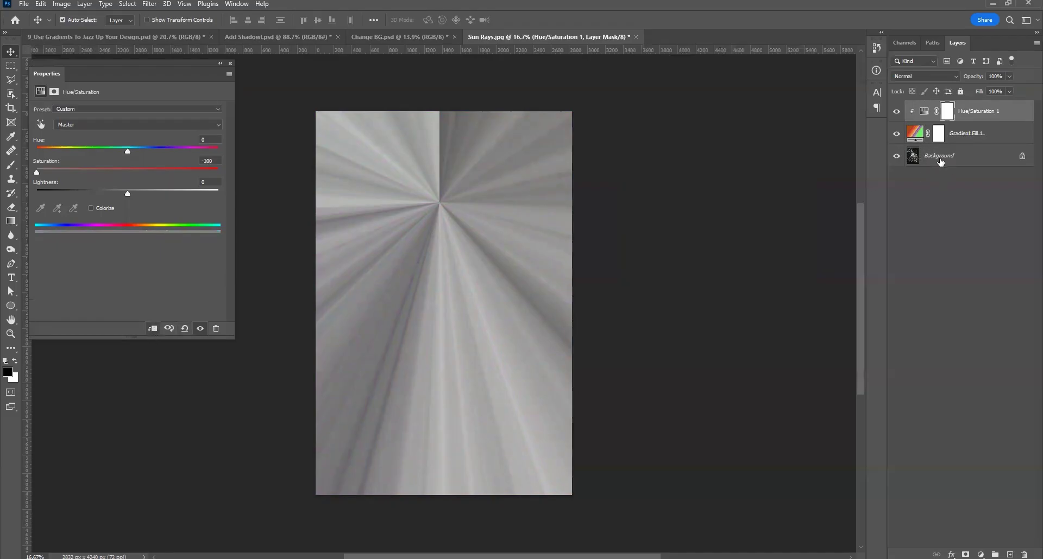
# Set the blend mode of the gradient fill layer to Screen over the forest photo
pyautogui.click(230, 63)
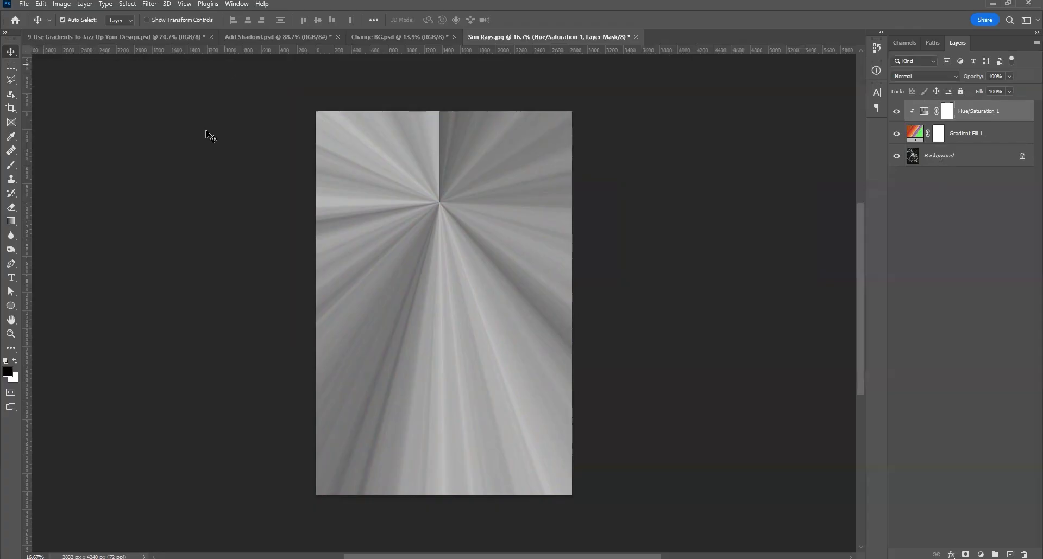
pyautogui.click(909, 76)
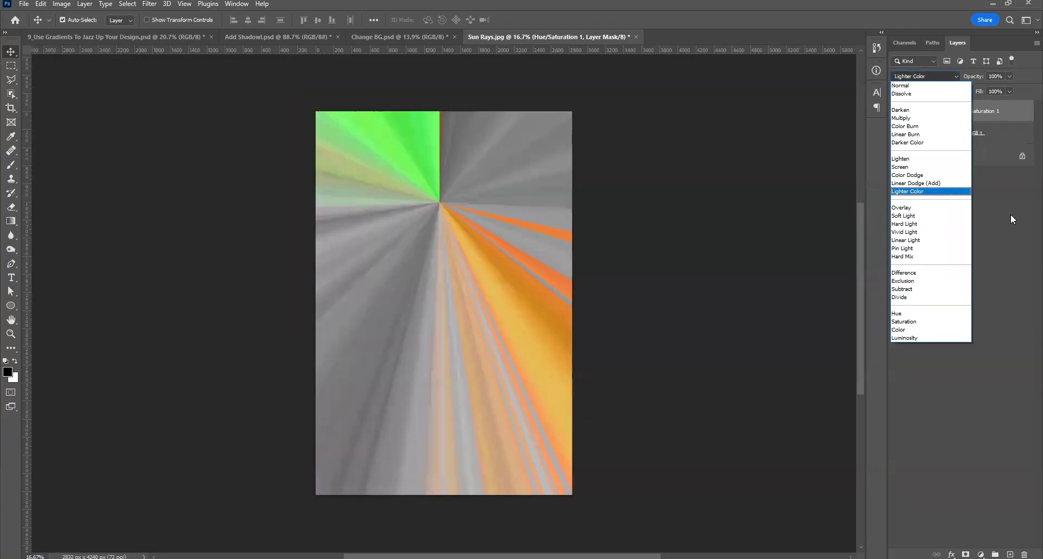
pyautogui.click(1010, 214)
pyautogui.click(973, 133)
pyautogui.click(913, 75)
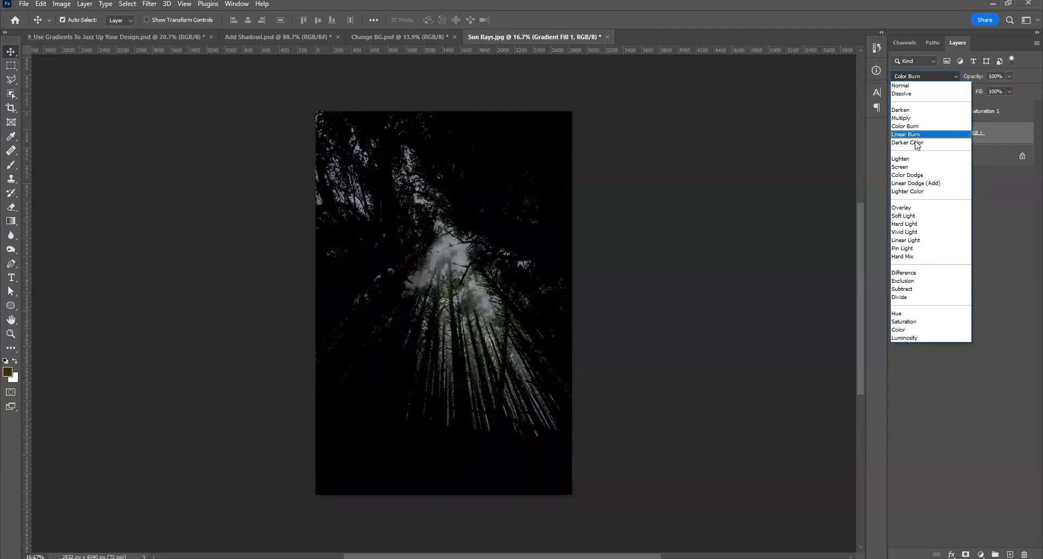
pyautogui.click(912, 169)
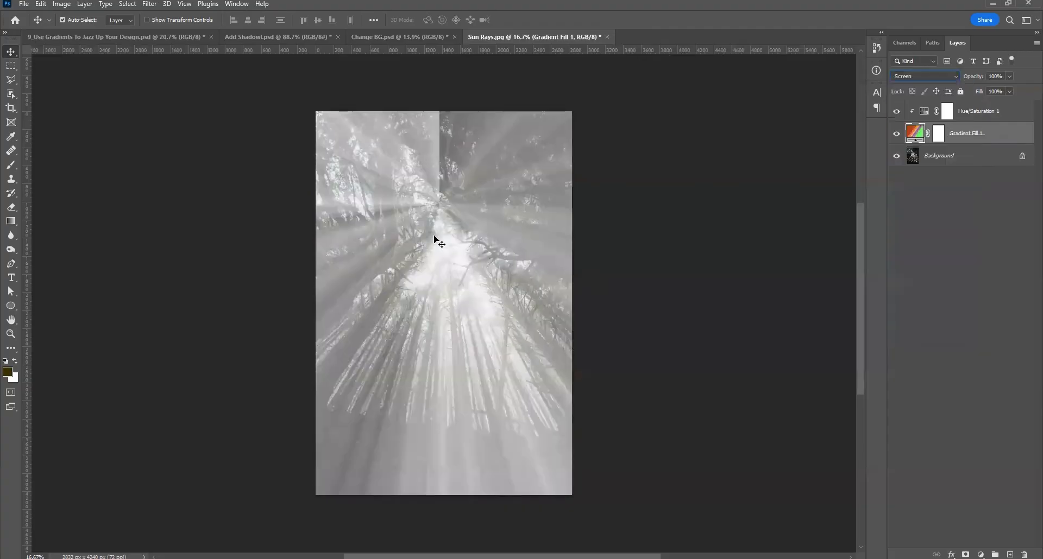
# Move the noise gradient's centre onto the bright opening between the trees, randomize its colours, and accept the fill
pyautogui.doubleClick(912, 134)
pyautogui.moveTo(447, 210); pyautogui.dragTo(454, 266)
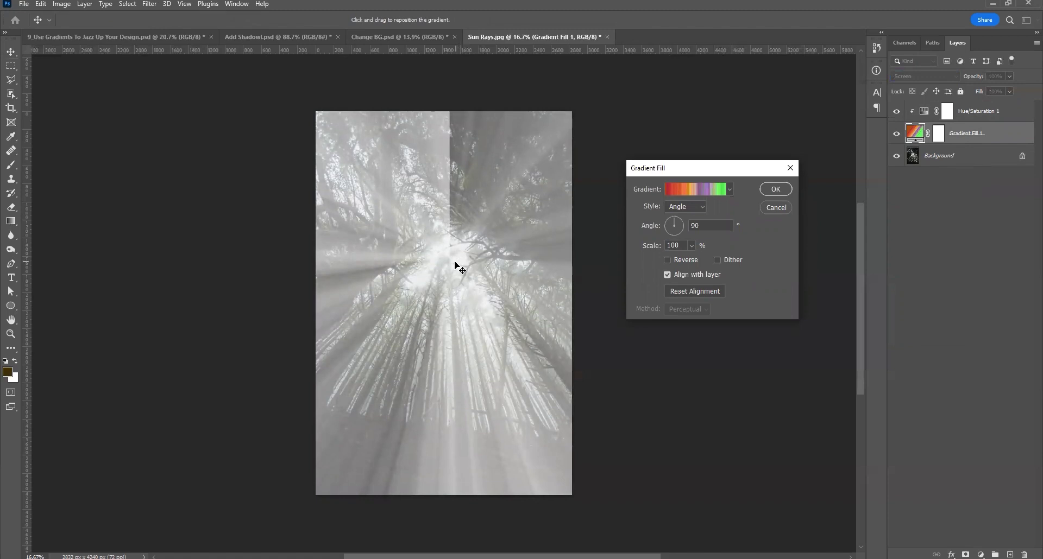
pyautogui.click(697, 189)
pyautogui.click(245, 307)
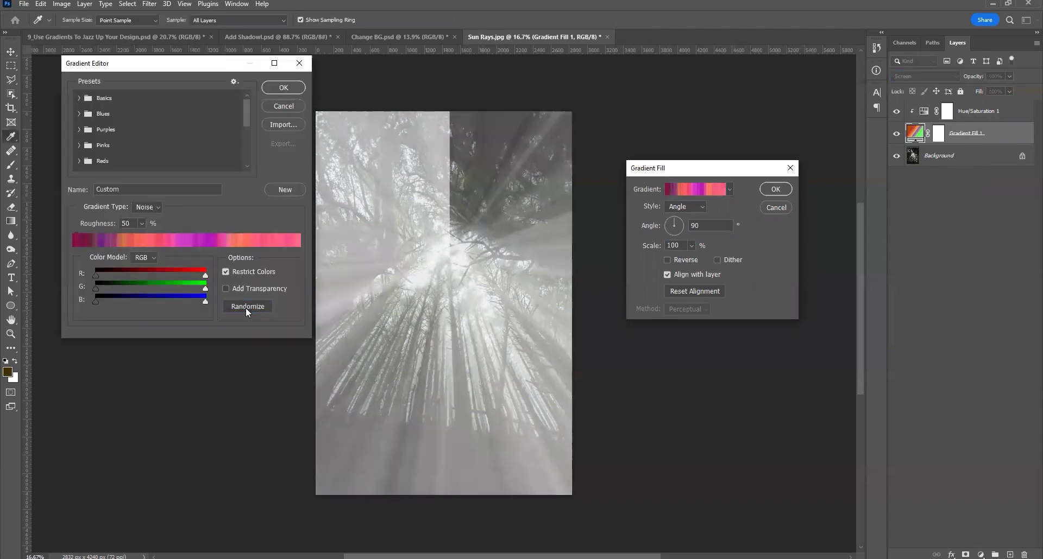
pyautogui.click(245, 308)
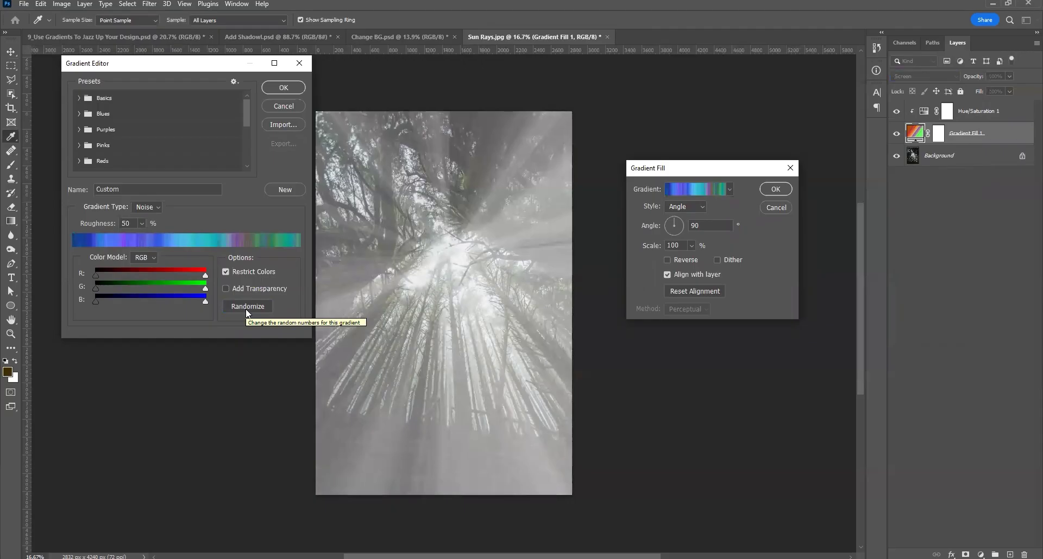
pyautogui.click(283, 87)
pyautogui.click(776, 190)
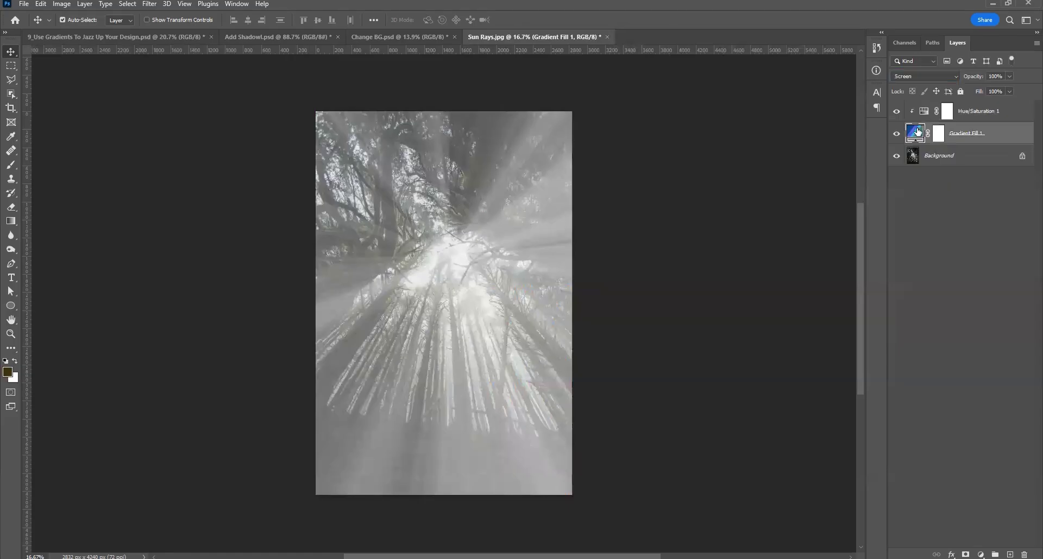
# Add a clipped Levels adjustment above Hue/Saturation with input levels 86, 0.76 and 212
pyautogui.hotkey('shift', 'alt', 'n')
pyautogui.click(976, 117)
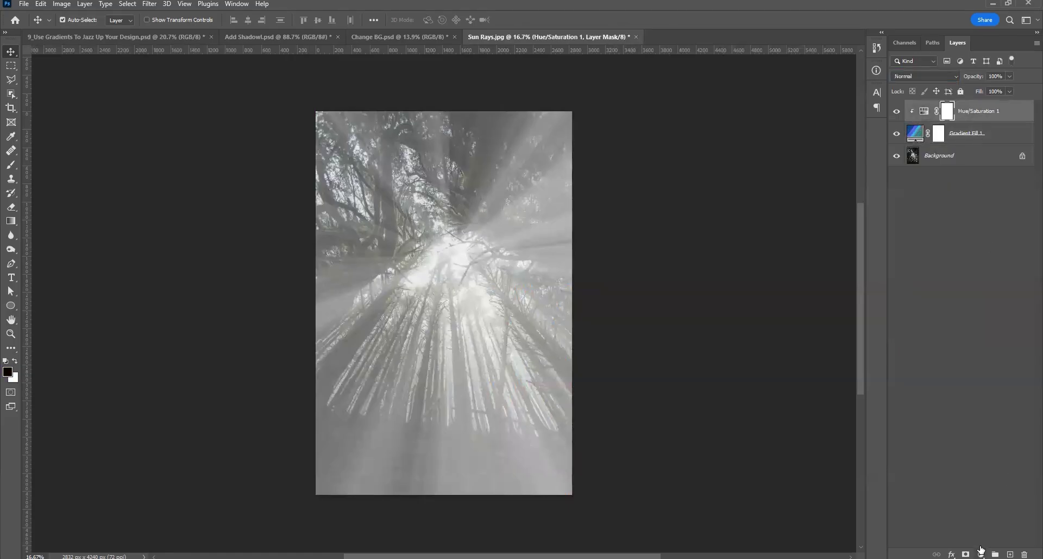
pyautogui.click(980, 555)
pyautogui.click(975, 405)
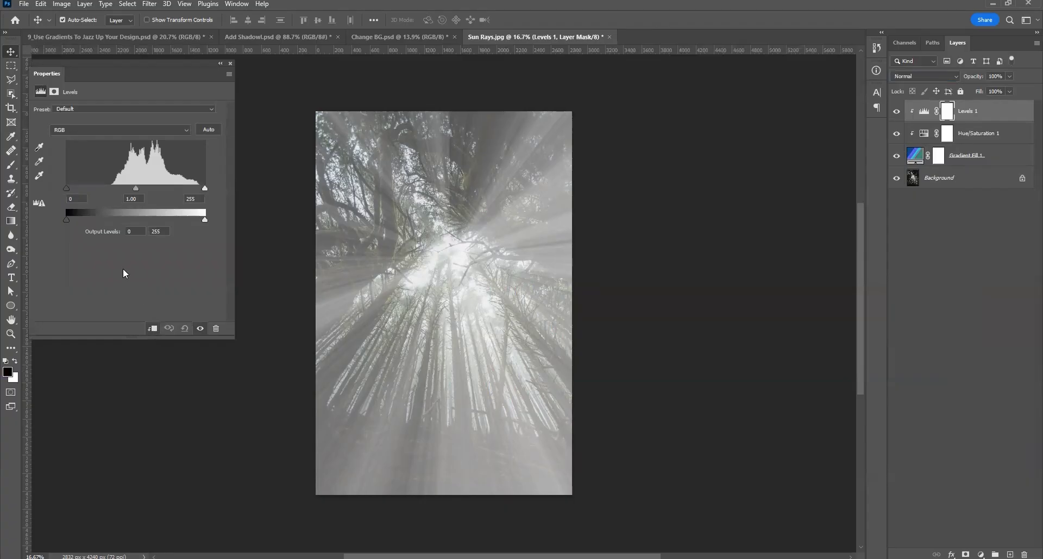
pyautogui.moveTo(66, 188); pyautogui.dragTo(113, 186)
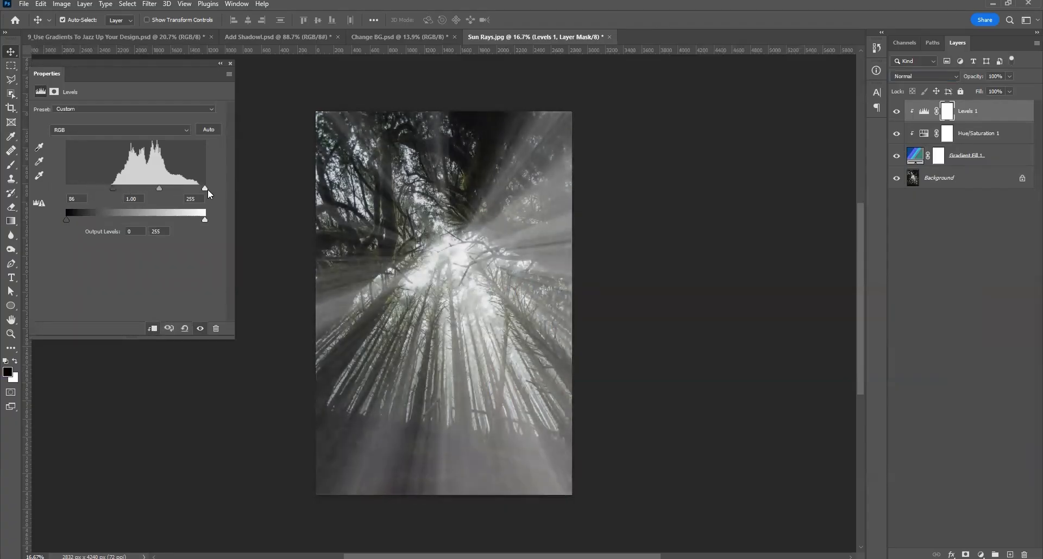
pyautogui.moveTo(204, 188); pyautogui.dragTo(153, 187)
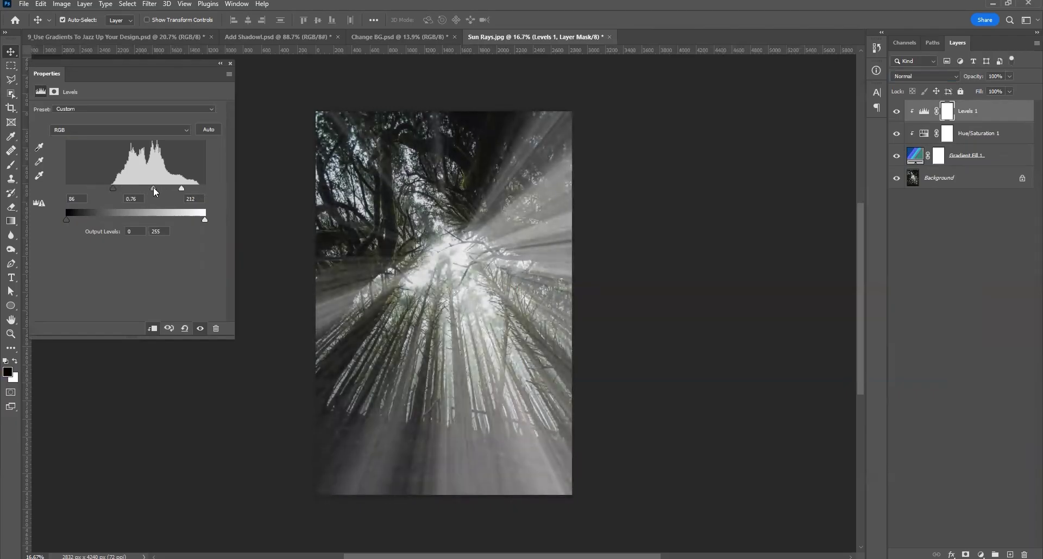
pyautogui.click(231, 64)
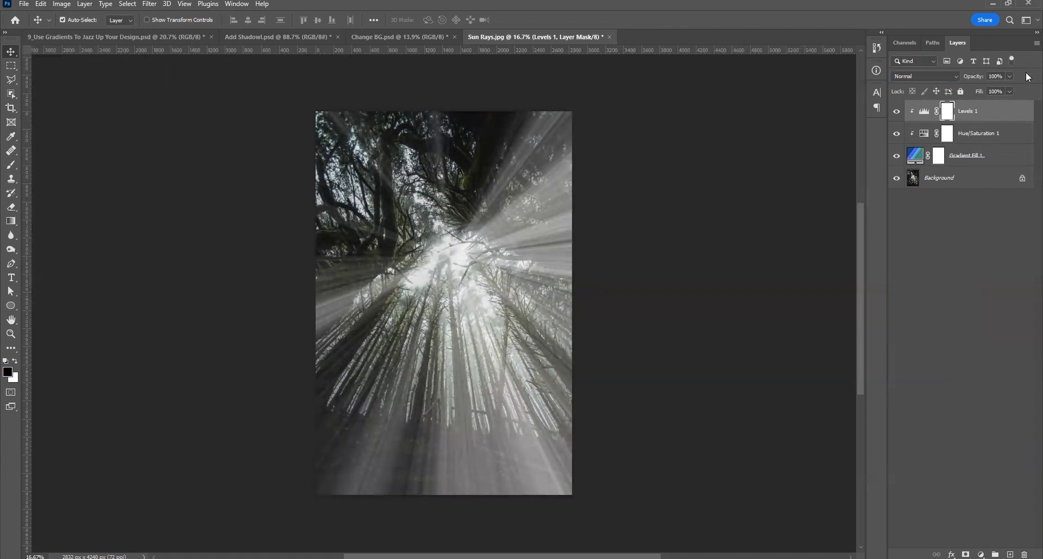
# Lower the gradient fill layer's opacity to about 82%
pyautogui.click(1008, 77)
pyautogui.moveTo(996, 90)
pyautogui.mouseDown()
pyautogui.moveTo(983, 92)
pyautogui.moveTo(1012, 89)
pyautogui.mouseUp()
pyautogui.click(970, 156)
pyautogui.click(1010, 76)
pyautogui.click(997, 88)
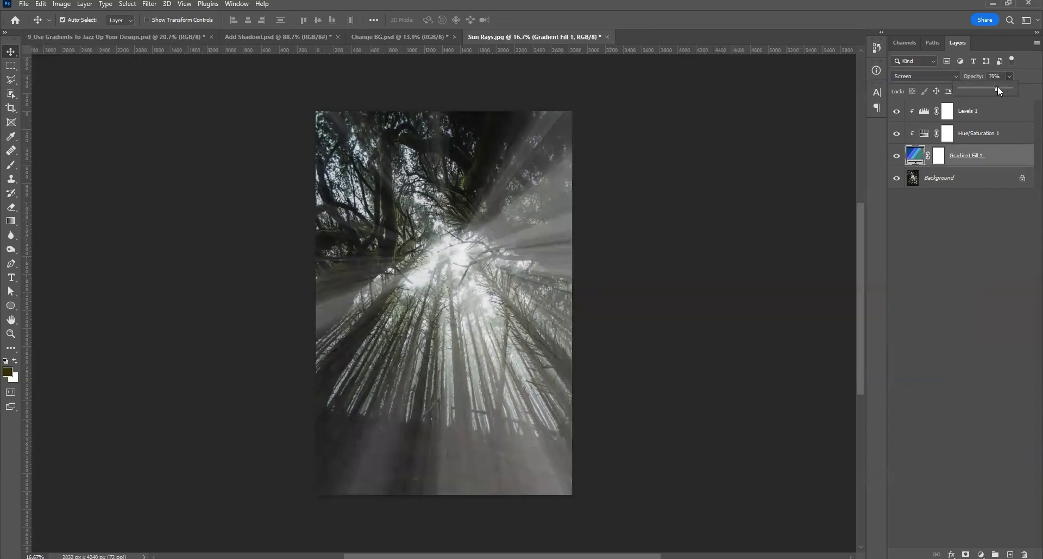
pyautogui.moveTo(985, 87)
pyautogui.mouseDown()
pyautogui.moveTo(972, 87)
pyautogui.moveTo(1000, 86)
pyautogui.mouseUp()
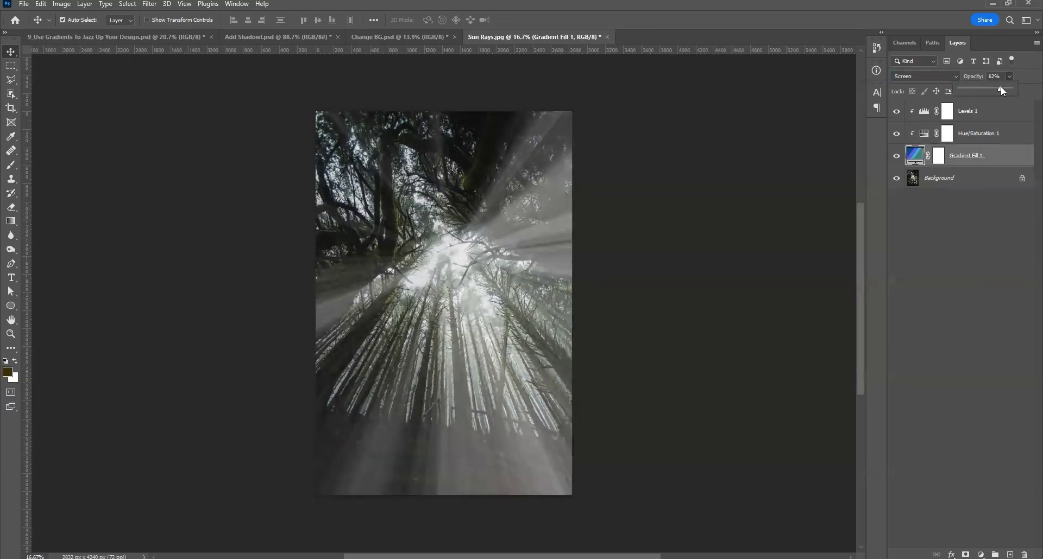
pyautogui.click(947, 238)
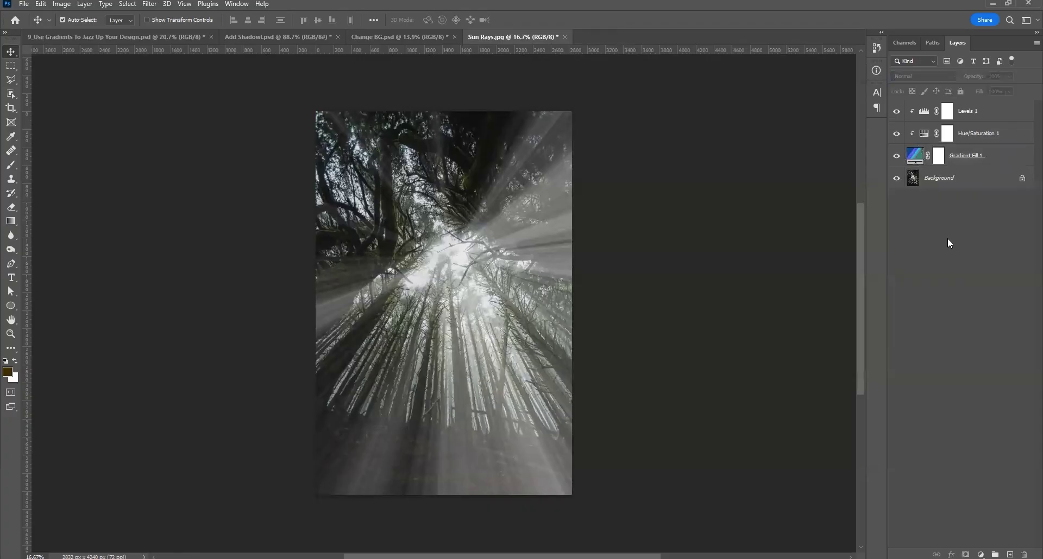
# Merge the gradient fill and its two adjustments into one layer and set its blend mode to Screen
pyautogui.hotkey('ctrl', 'alt', 'a')
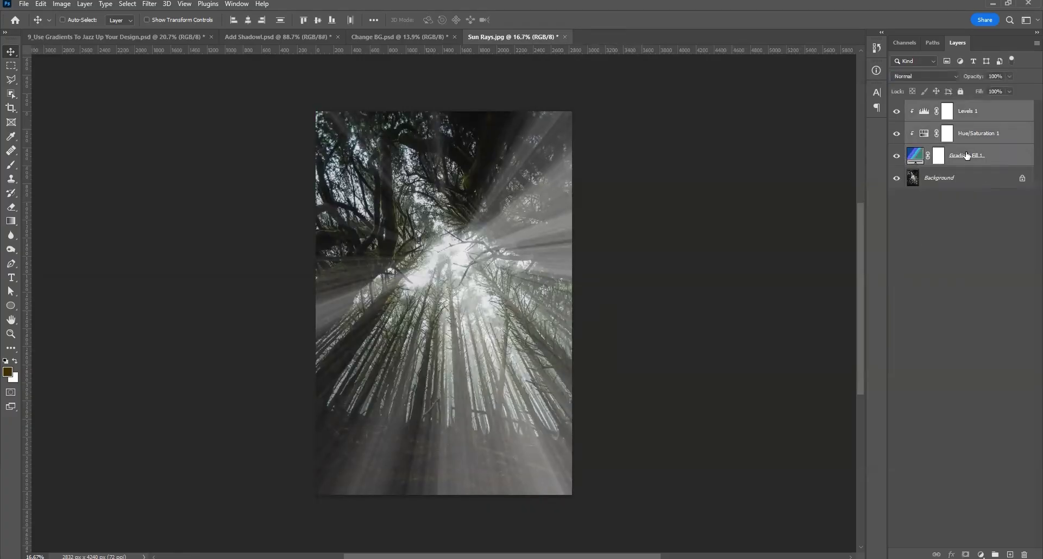
pyautogui.hotkey('ctrl', 'e')
pyautogui.click(923, 76)
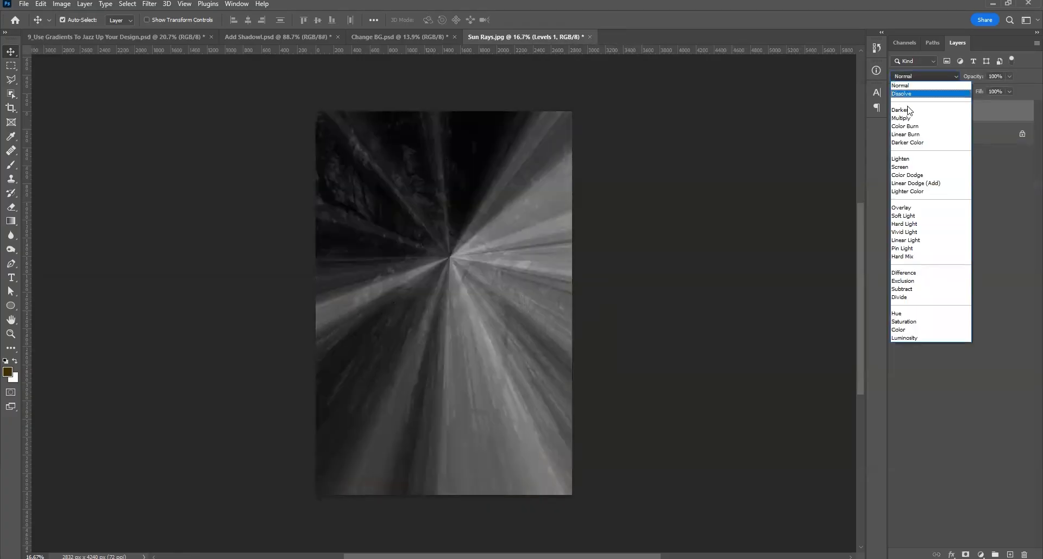
pyautogui.click(906, 168)
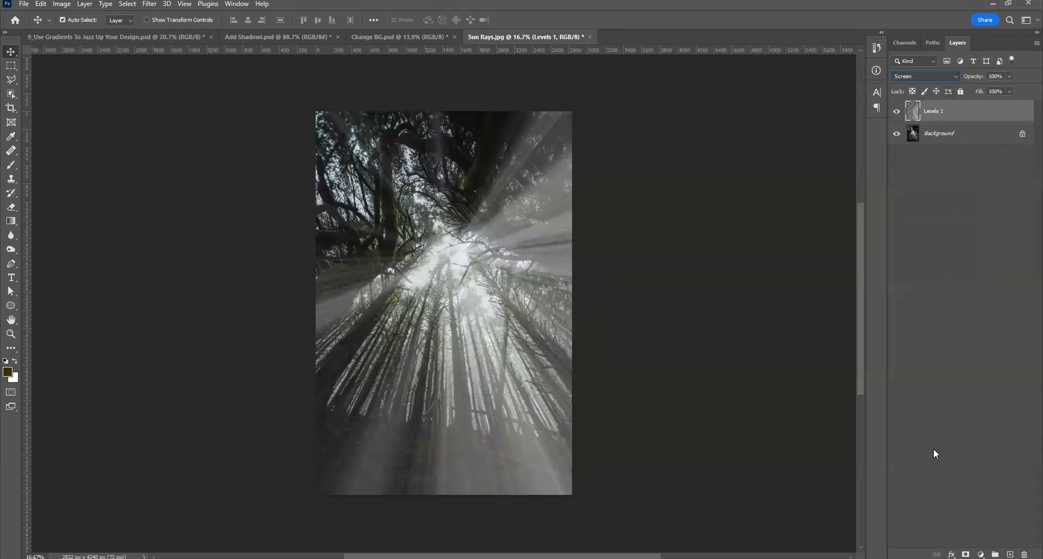
# Add a layer mask to the merged rays and paint it black along the photo's edges with a 2200 px soft brush
pyautogui.click(965, 554)
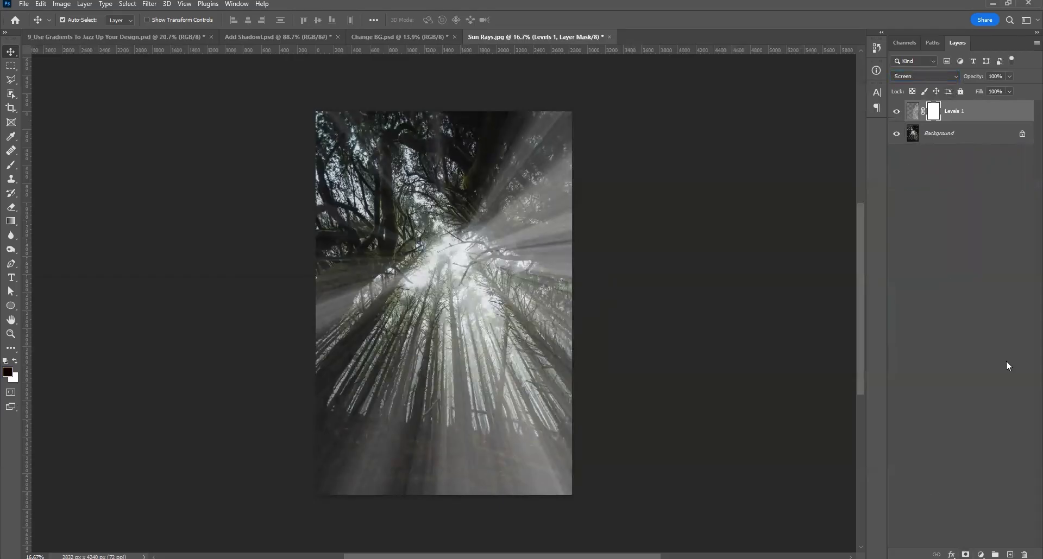
pyautogui.click(10, 164)
pyautogui.press(']')
pyautogui.press(']')
pyautogui.press(']')
pyautogui.press(']')
pyautogui.moveTo(302, 493)
pyautogui.mouseDown()
pyautogui.moveTo(382, 492)
pyautogui.moveTo(428, 468)
pyautogui.moveTo(457, 483)
pyautogui.moveTo(575, 485)
pyautogui.moveTo(615, 450)
pyautogui.moveTo(622, 412)
pyautogui.moveTo(634, 433)
pyautogui.moveTo(574, 473)
pyautogui.mouseUp()
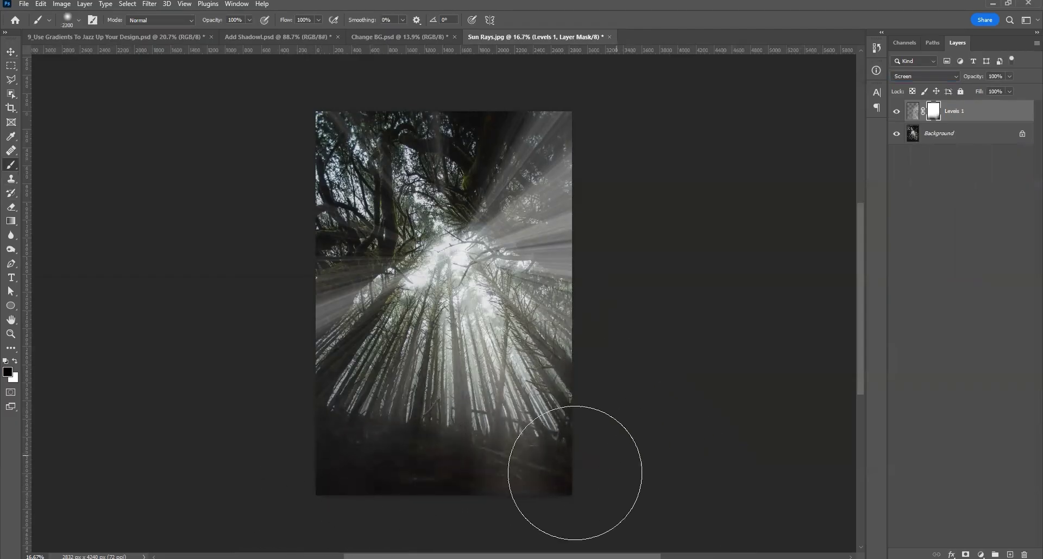
pyautogui.moveTo(511, 87)
pyautogui.mouseDown()
pyautogui.moveTo(443, 87)
pyautogui.moveTo(398, 102)
pyautogui.moveTo(495, 103)
pyautogui.moveTo(597, 150)
pyautogui.moveTo(634, 240)
pyautogui.moveTo(623, 266)
pyautogui.moveTo(621, 255)
pyautogui.moveTo(641, 293)
pyautogui.moveTo(627, 331)
pyautogui.moveTo(583, 230)
pyautogui.moveTo(634, 272)
pyautogui.moveTo(620, 367)
pyautogui.mouseUp()
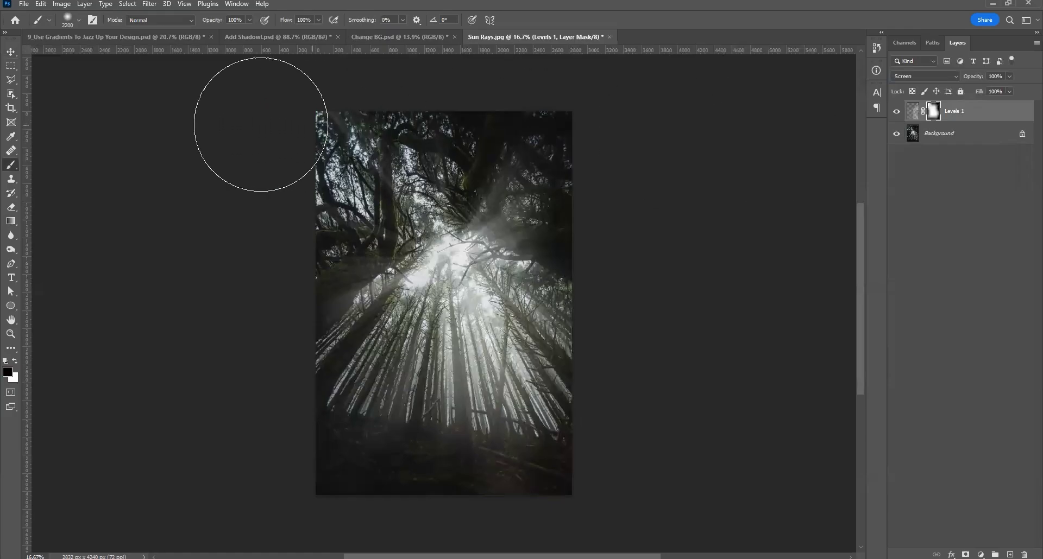
pyautogui.click(11, 52)
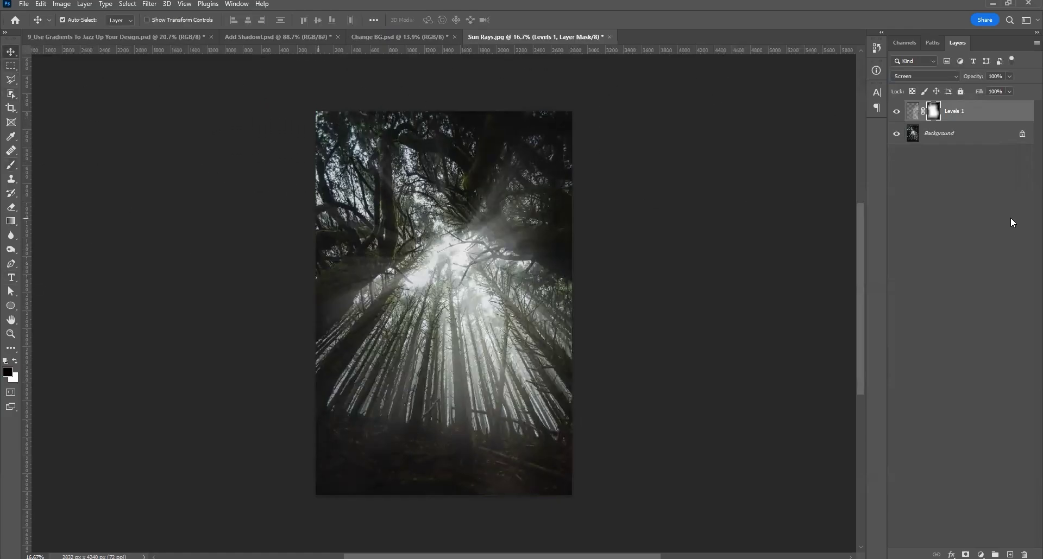
# Add a new layer above the rays layer and fill it with black
pyautogui.click(948, 246)
pyautogui.click(1010, 554)
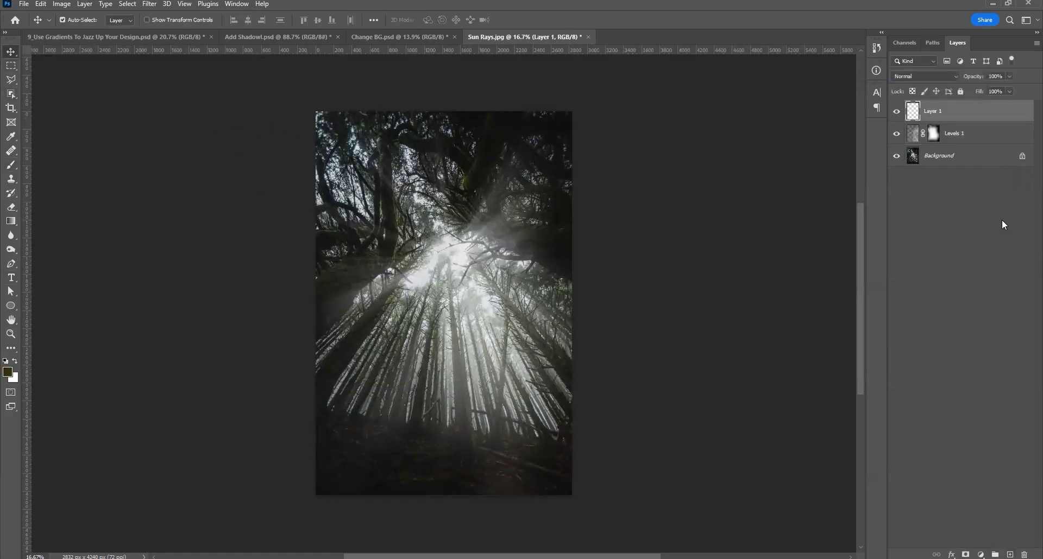
pyautogui.press('d')
pyautogui.hotkey('ctrl', 'BackSpace')
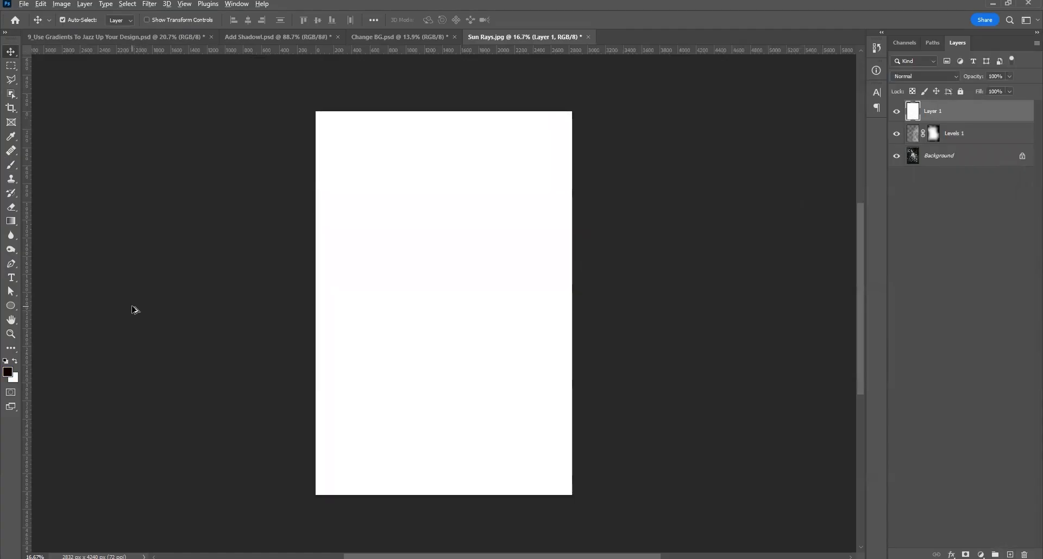
pyautogui.hotkey('alt', 'BackSpace')
# Render a Lens Flare on the black layer with 100% brightness and the 50-300mm Zoom lens type
pyautogui.click(150, 4)
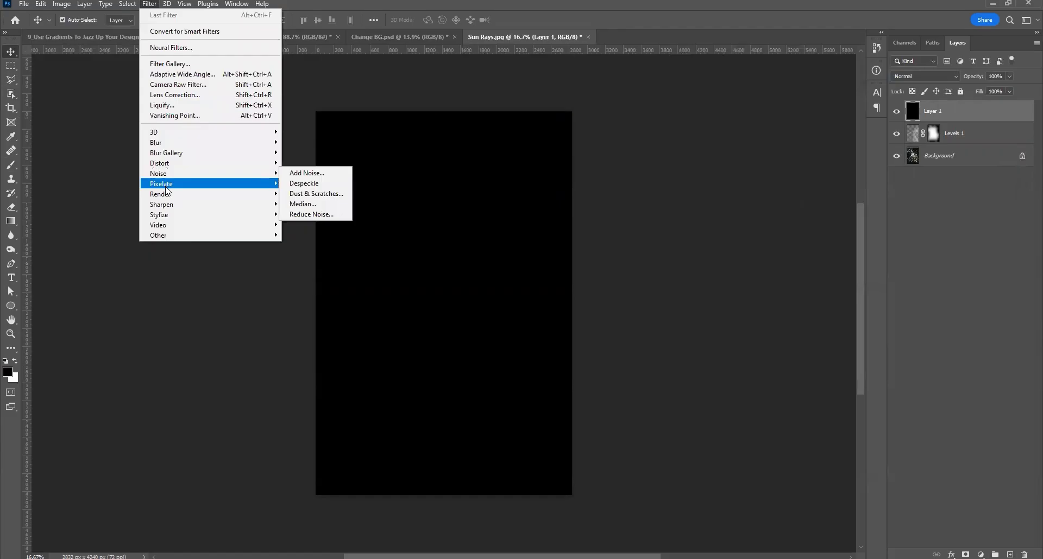
pyautogui.moveTo(166, 195)
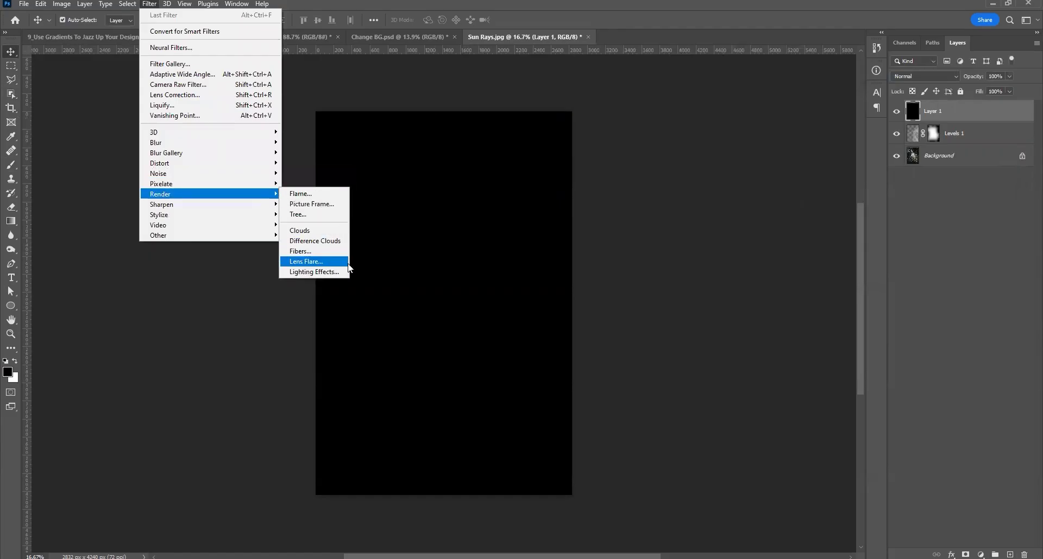
pyautogui.click(307, 261)
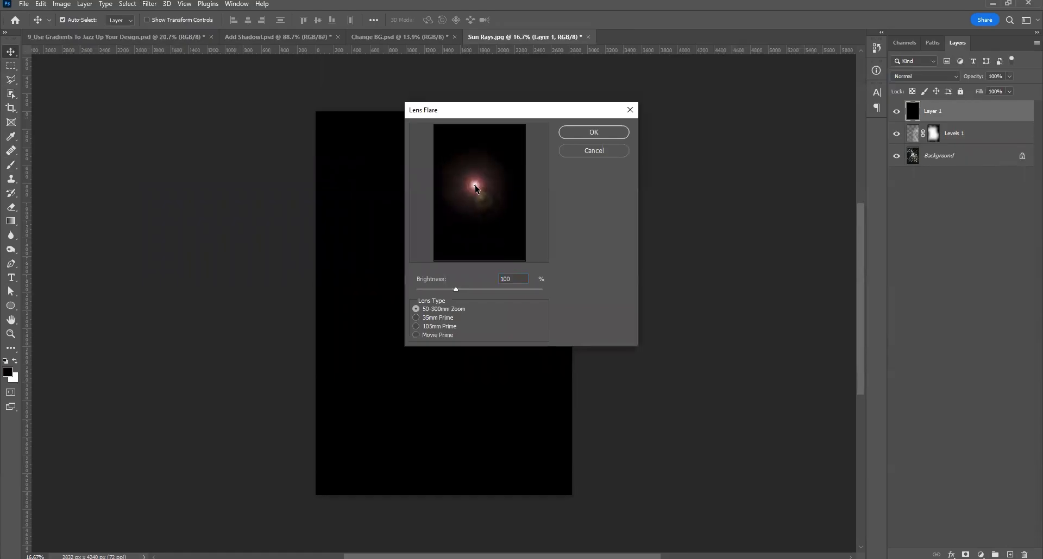
pyautogui.click(592, 131)
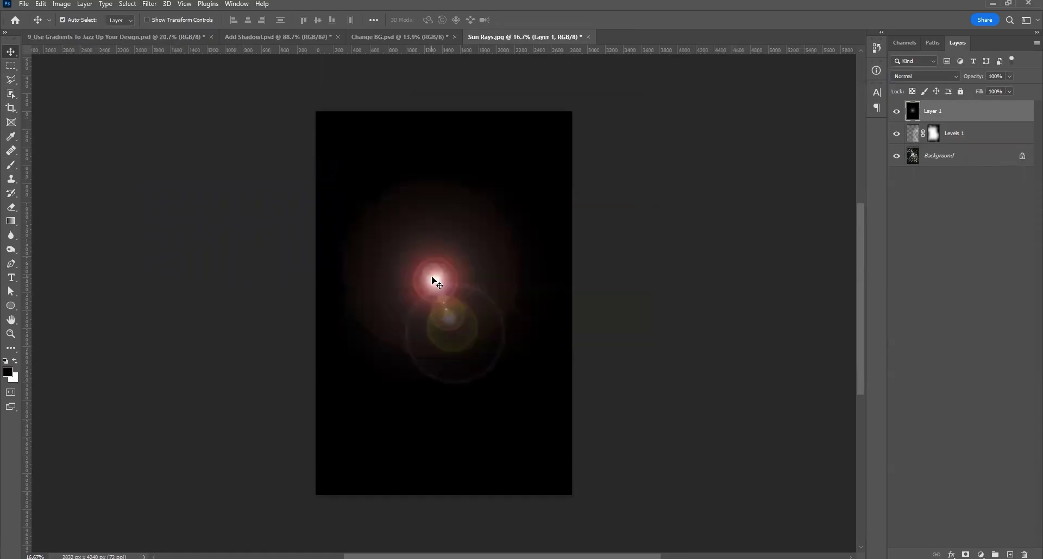
# Set the lens flare layer's blend mode to Screen and move the flare onto the bright opening between the trees
pyautogui.click(923, 76)
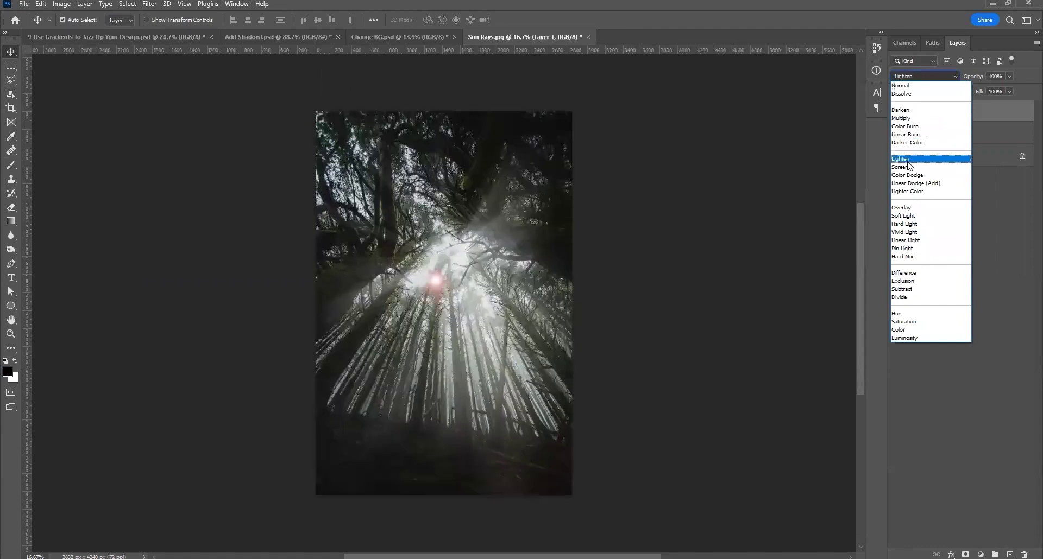
pyautogui.click(923, 159)
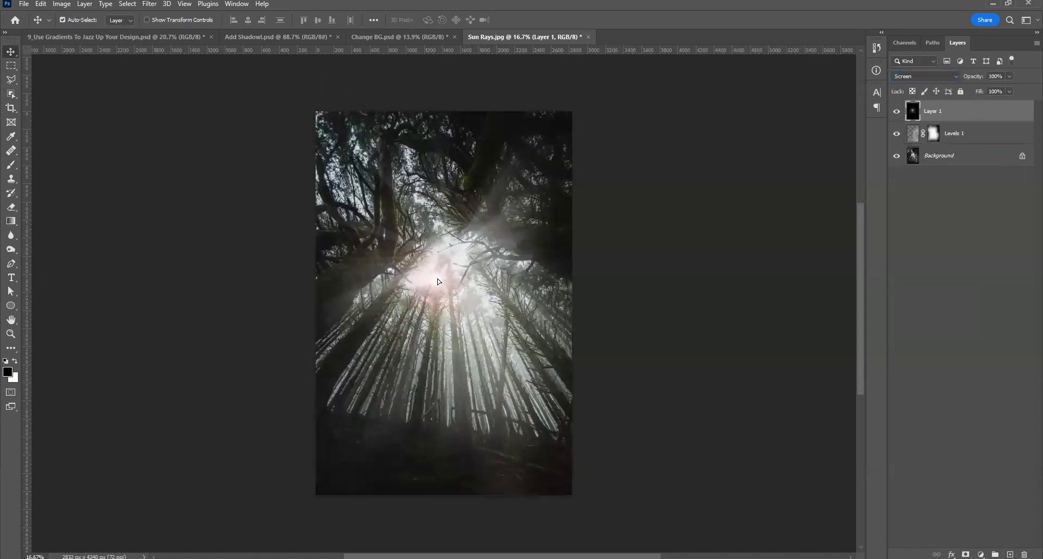
pyautogui.moveTo(451, 257); pyautogui.dragTo(452, 256)
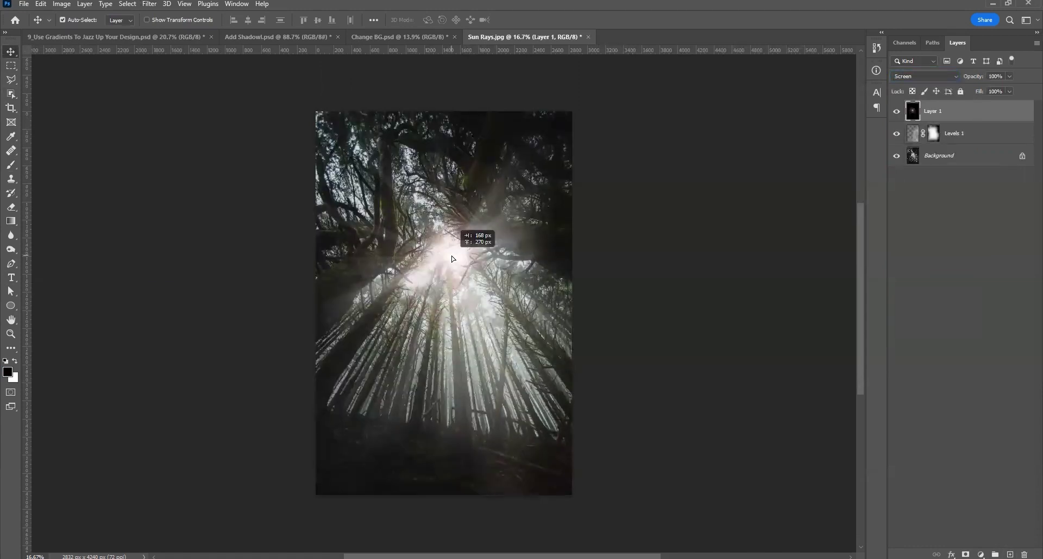
# Compare the finished light rays with the original photo by showing only the Background layer and restoring the others
pyautogui.click(905, 266)
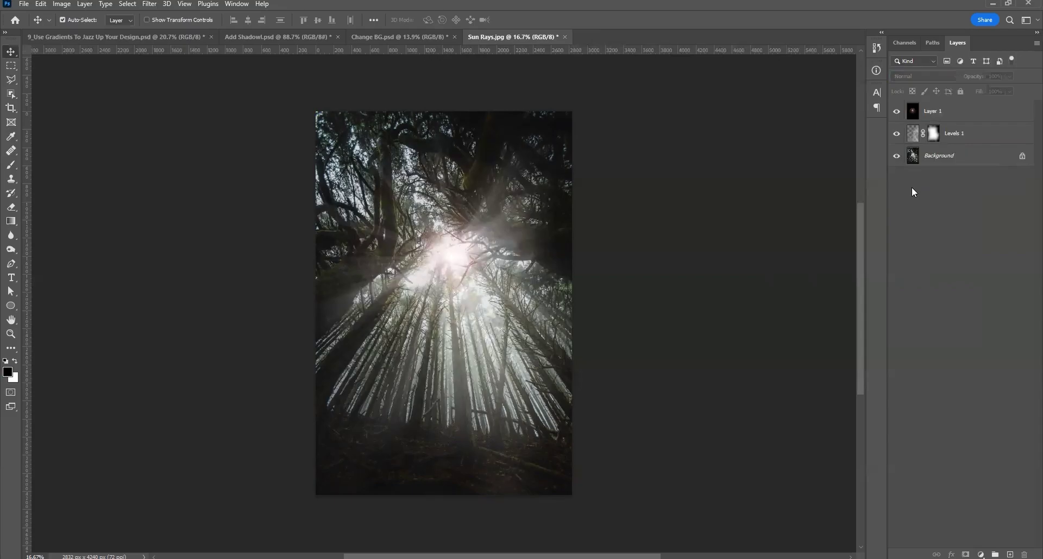
pyautogui.keyDown('alt'); pyautogui.click(896, 157); pyautogui.keyUp('alt')
pyautogui.keyDown('alt'); pyautogui.click(896, 158); pyautogui.keyUp('alt')
# Create a new Gradient fill layer at the top of the stack, above the lens flare layer
pyautogui.click(84, 4)
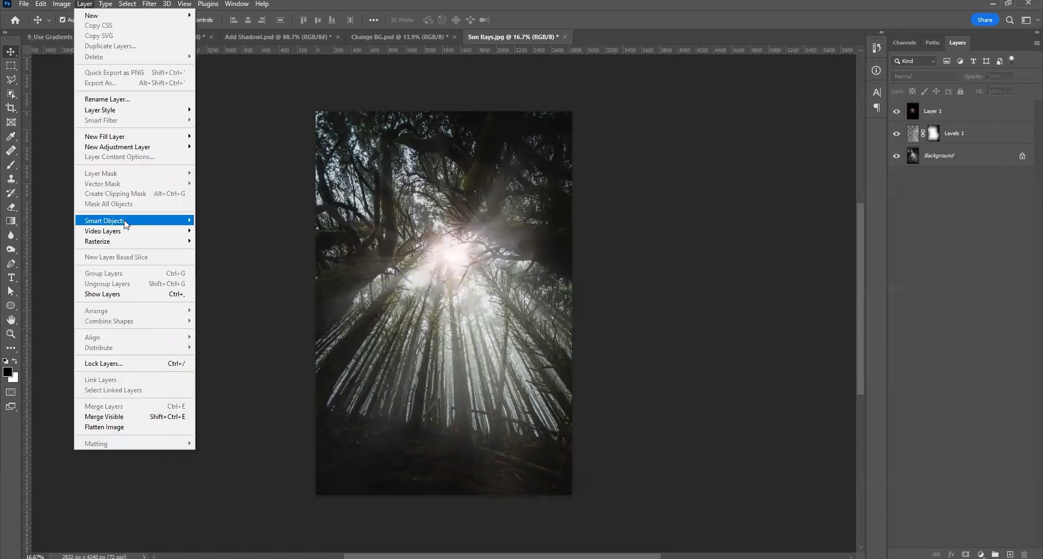
pyautogui.moveTo(119, 139)
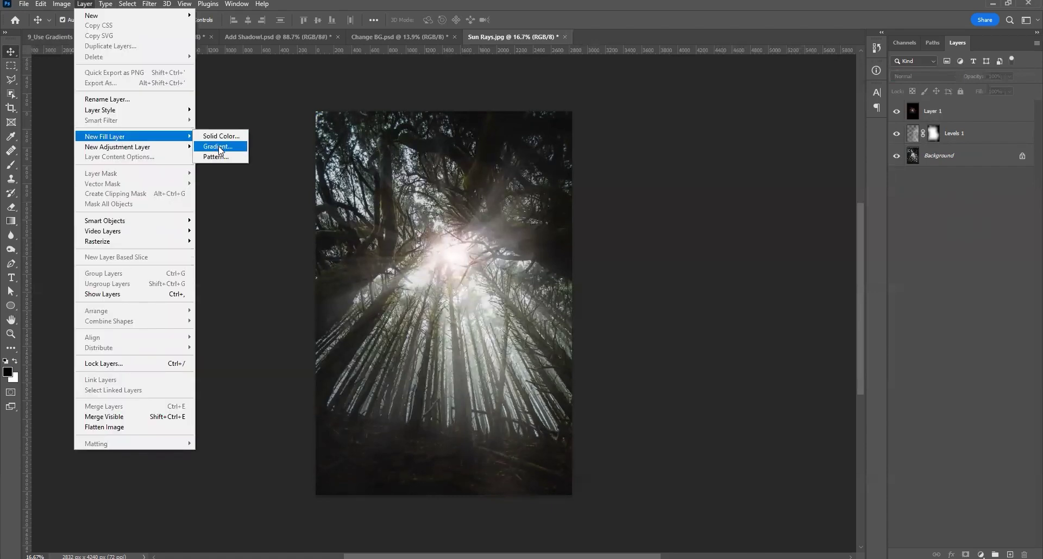
pyautogui.click(218, 146)
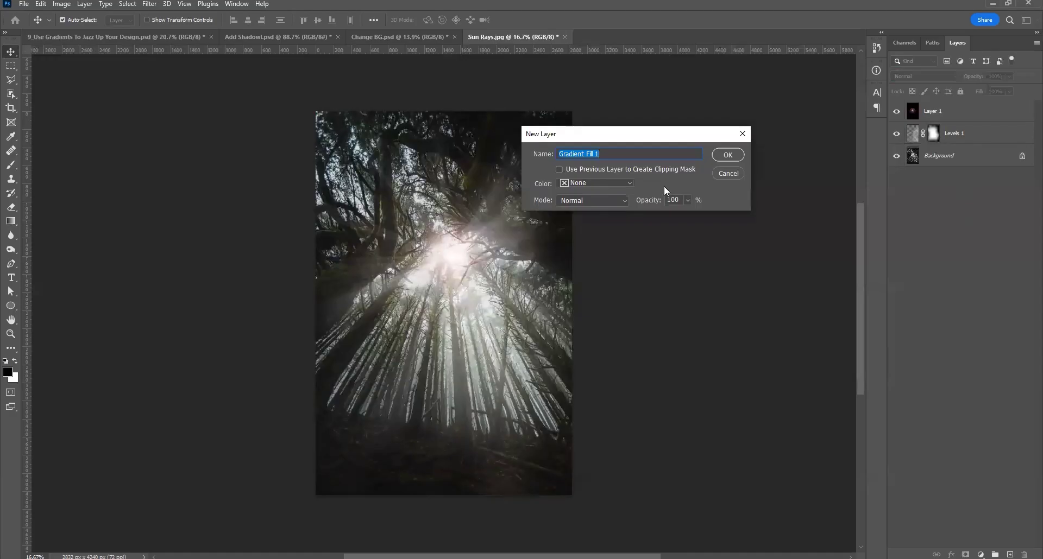
pyautogui.click(732, 155)
# Apply the dark blue Blue_30 preset from the Blues group to the gradient fill
pyautogui.click(695, 189)
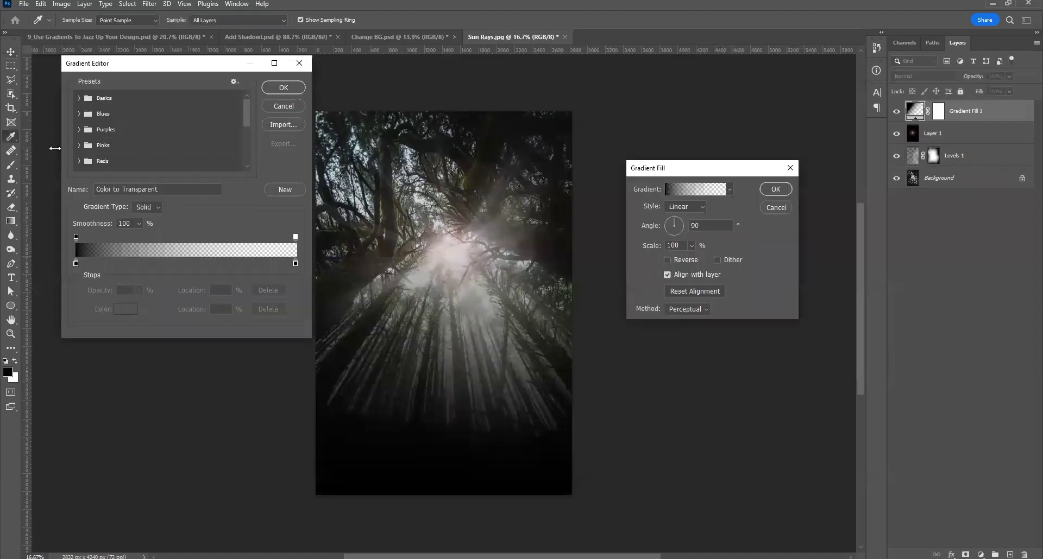
pyautogui.click(79, 129)
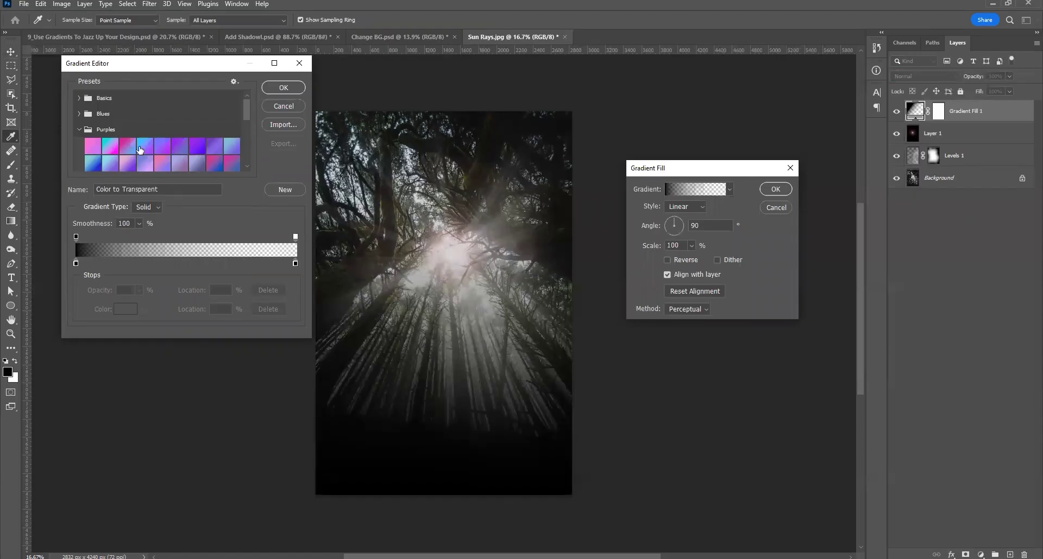
pyautogui.click(77, 131)
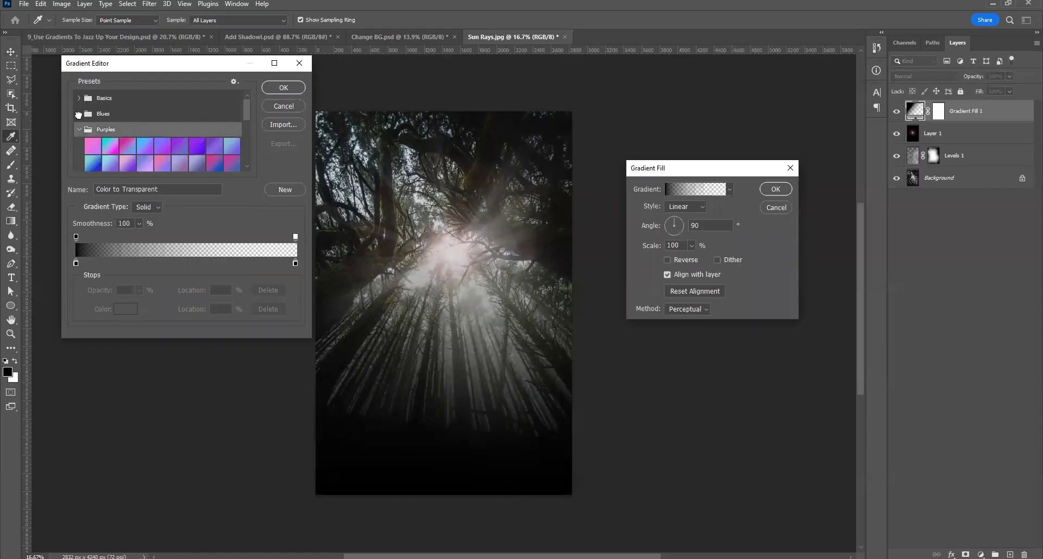
pyautogui.click(77, 114)
pyautogui.click(231, 164)
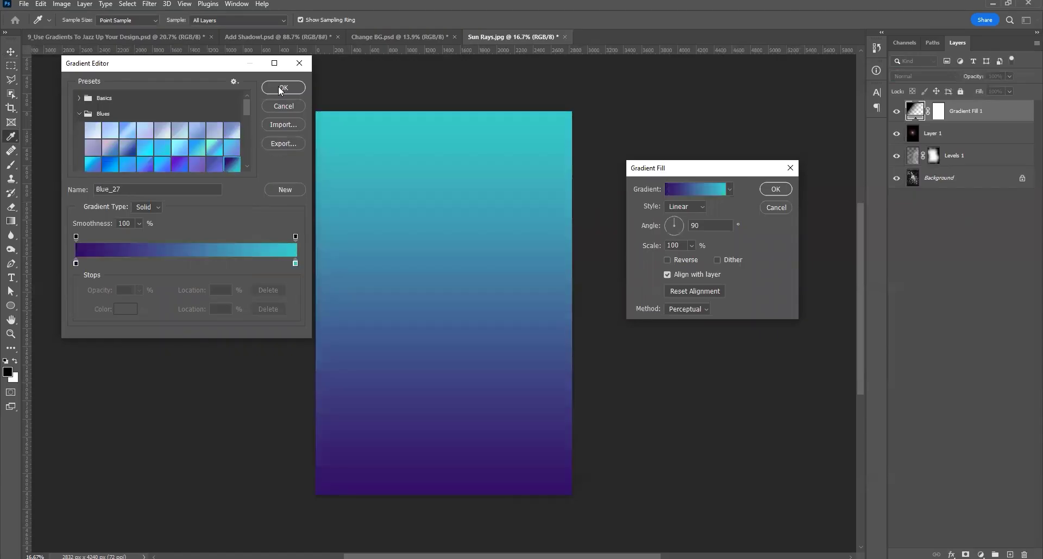
pyautogui.scroll(-3, 210, 143)
pyautogui.click(128, 139)
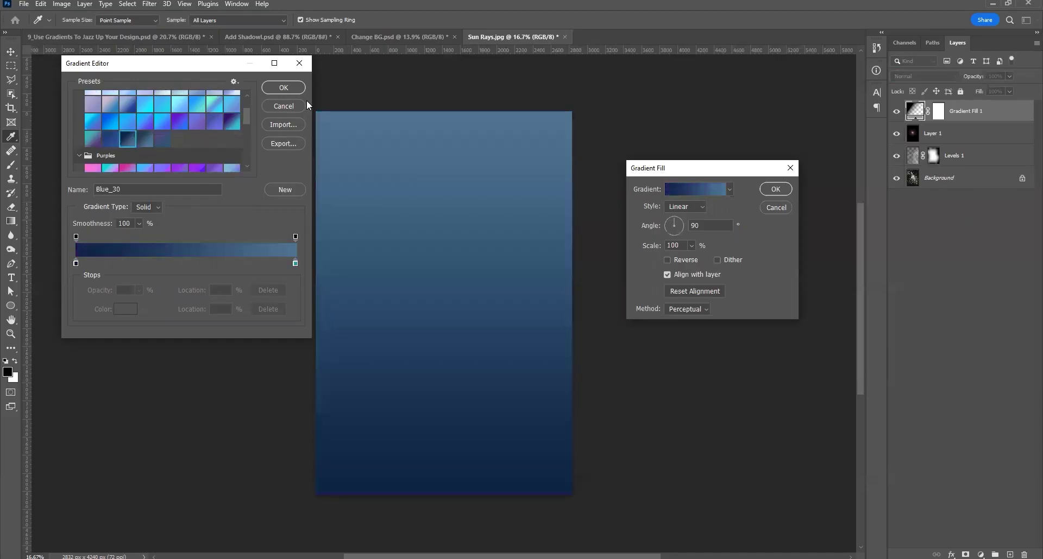
pyautogui.click(284, 87)
pyautogui.click(775, 189)
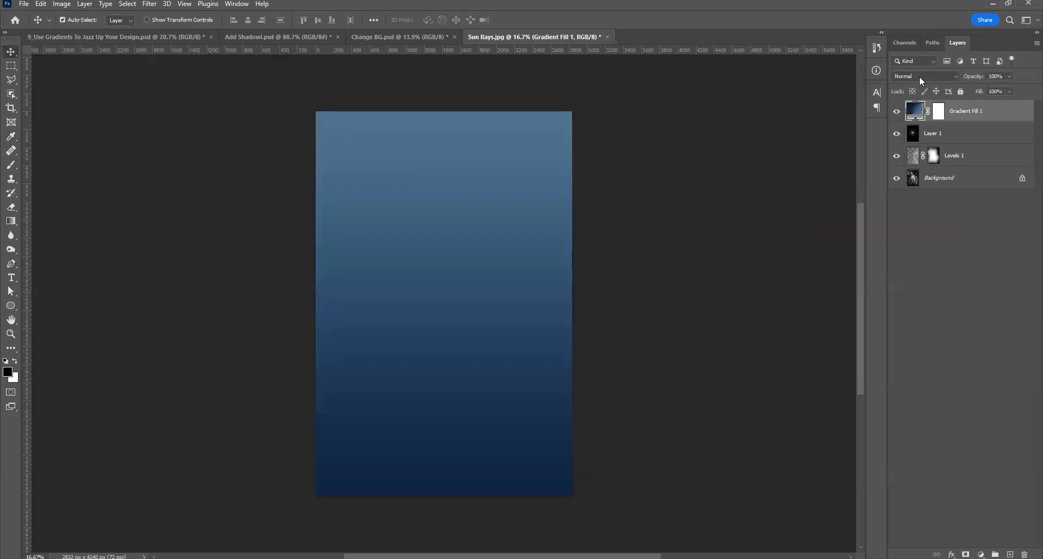
# Set the gradient fill layer's blend mode to Overlay and its opacity to 59%
pyautogui.click(919, 76)
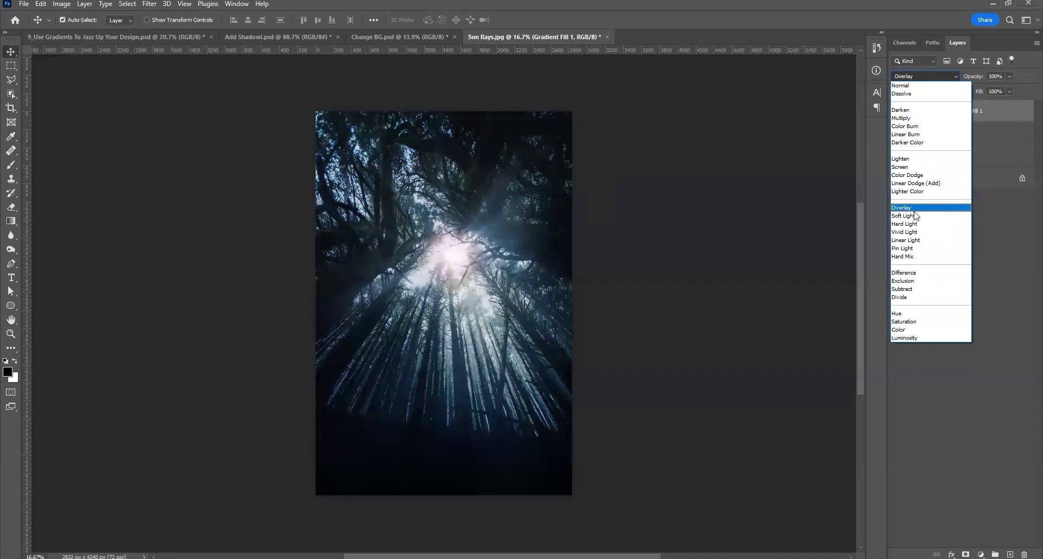
pyautogui.click(914, 211)
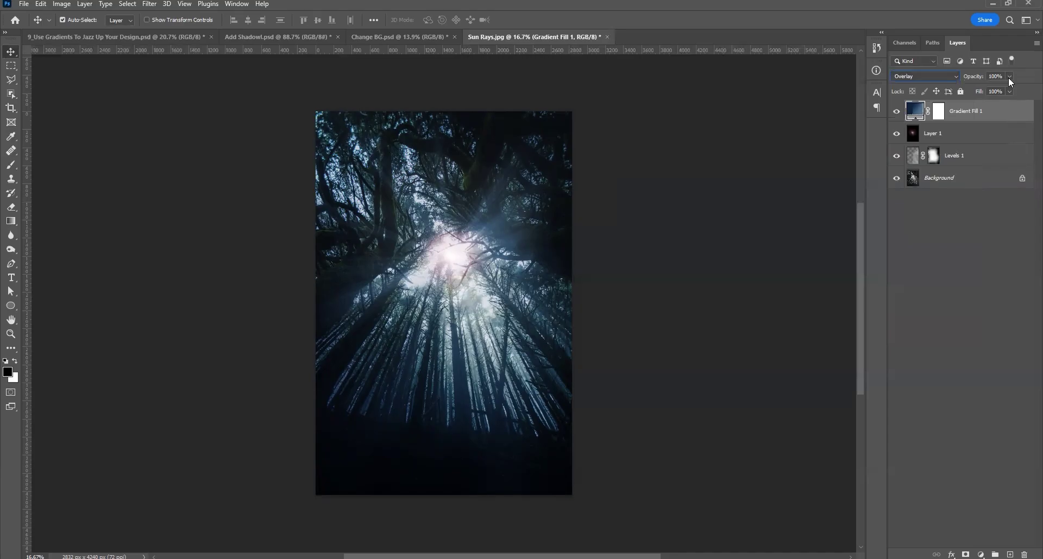
pyautogui.moveTo(991, 89)
pyautogui.mouseDown()
pyautogui.moveTo(972, 88)
pyautogui.moveTo(982, 89)
pyautogui.mouseUp()
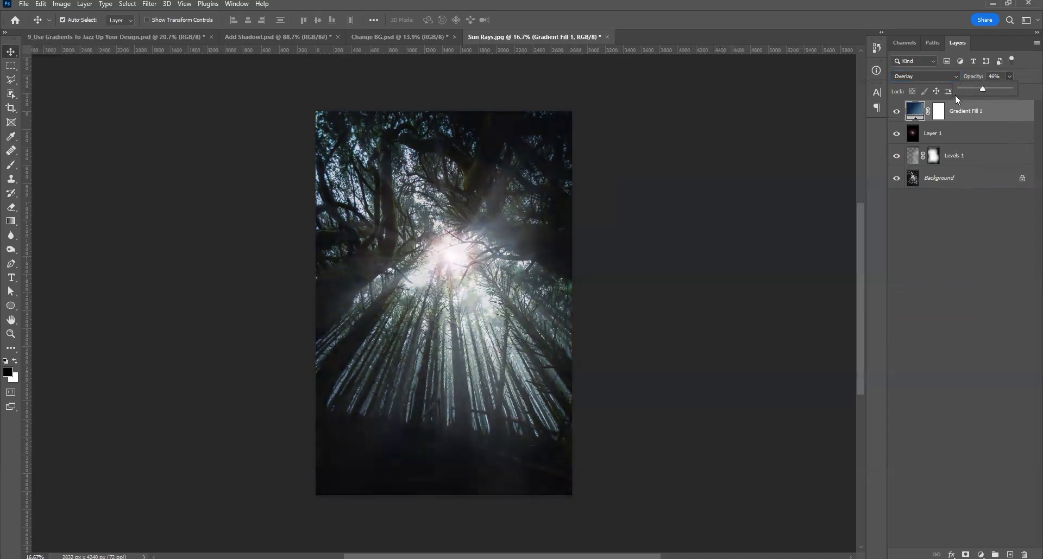
pyautogui.click(988, 89)
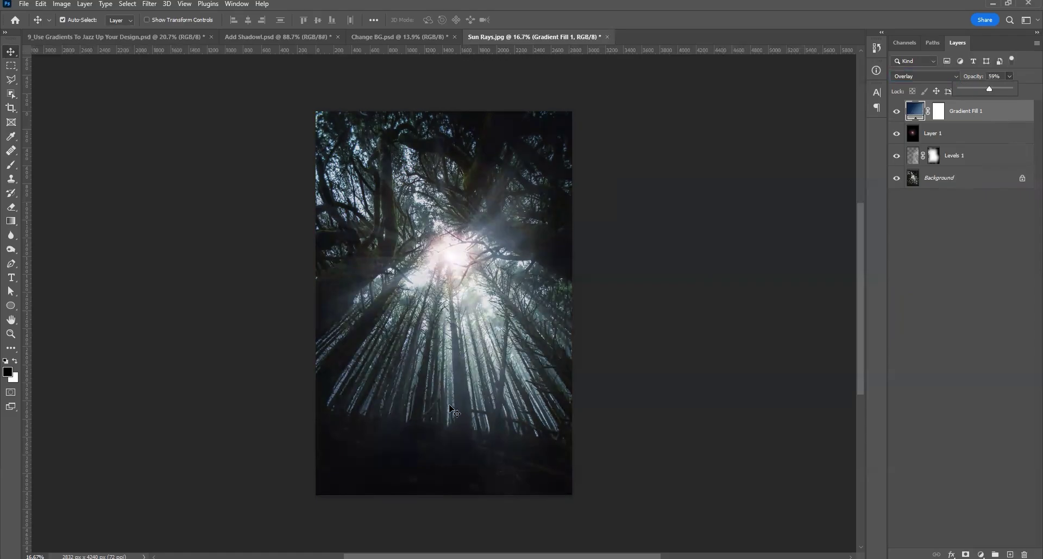
# Compare the image with and without the blue gradient fill by toggling its visibility, and finish with no layer selected
pyautogui.click(897, 112)
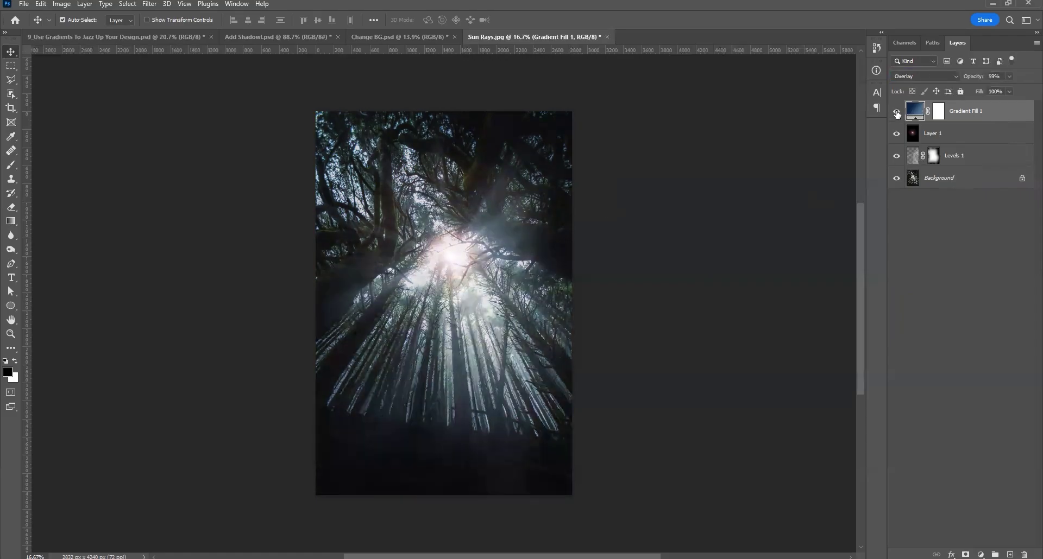
pyautogui.click(897, 112)
pyautogui.click(897, 112)
pyautogui.click(897, 112)
pyautogui.click(897, 112)
pyautogui.click(897, 112)
pyautogui.click(897, 112)
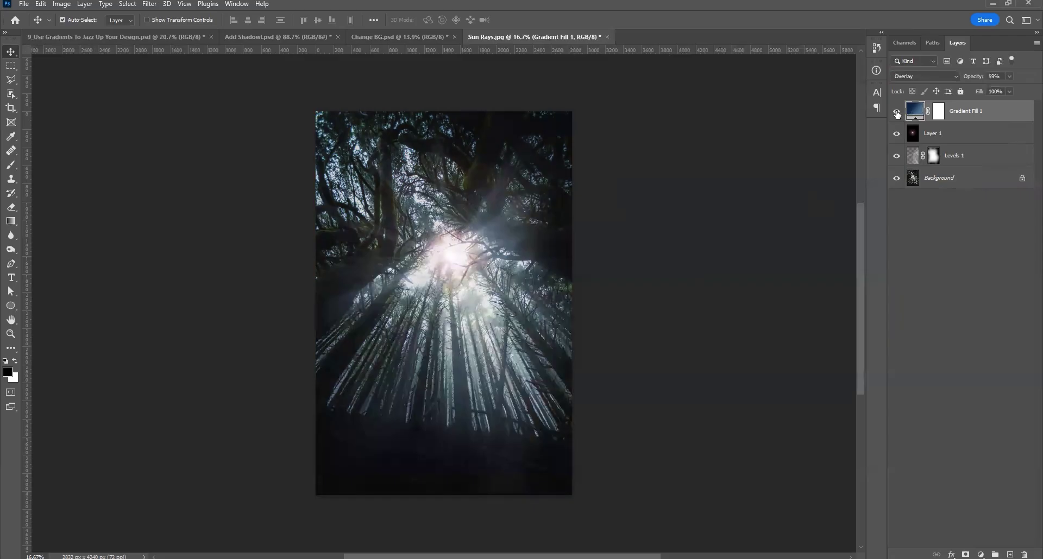
pyautogui.click(678, 248)
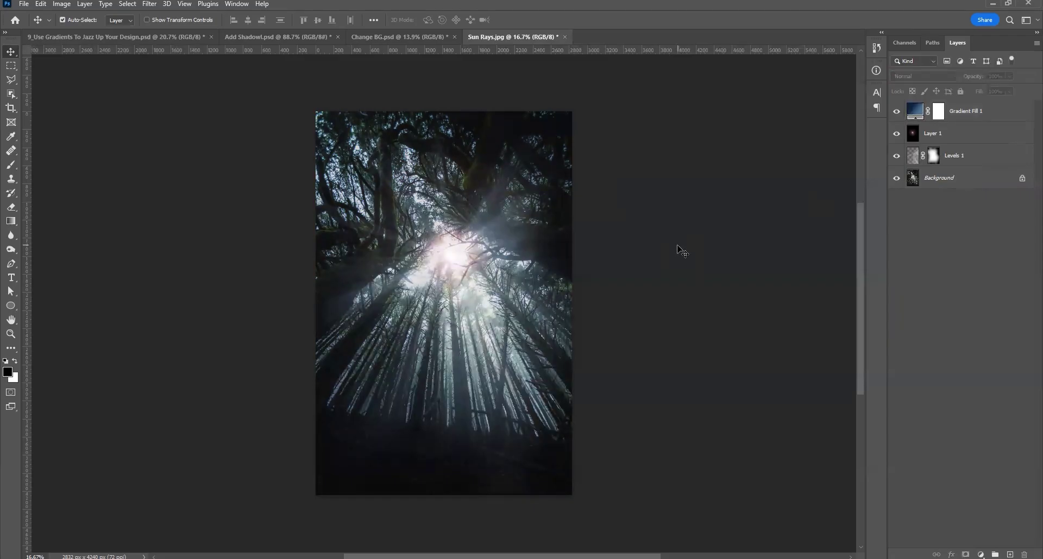